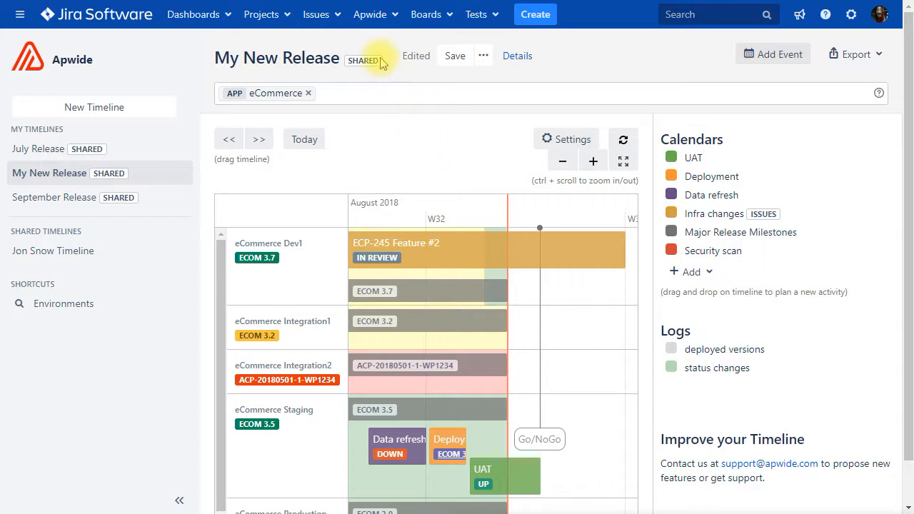
- Open the Apwide environments list, then the Environment Categories administration page
{"action": "mouse_move", "coordinate": [381, 63]}
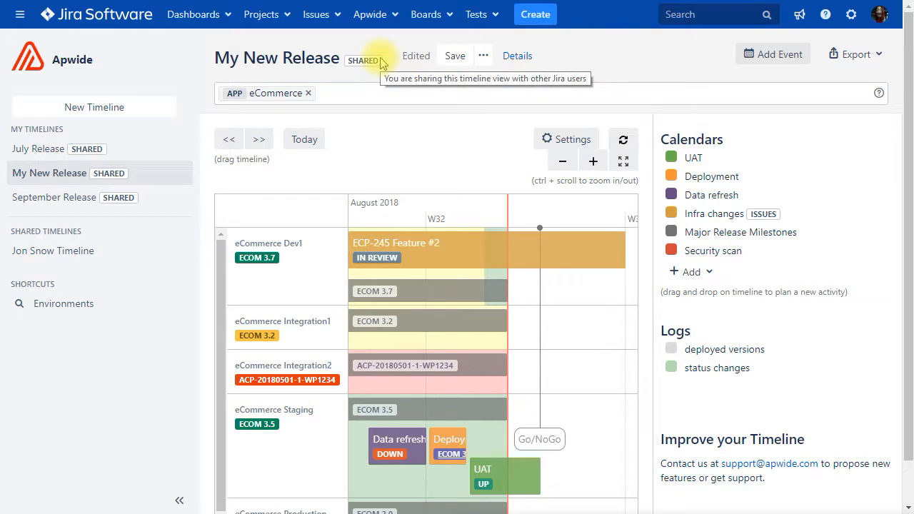
{"action": "left_click", "coordinate": [366, 12]}
{"action": "left_click", "coordinate": [378, 44]}
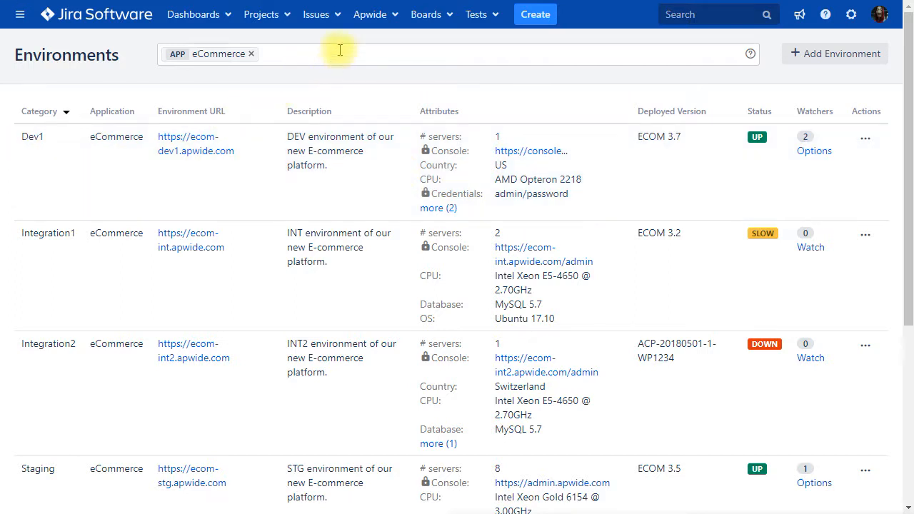
{"action": "left_click", "coordinate": [375, 17]}
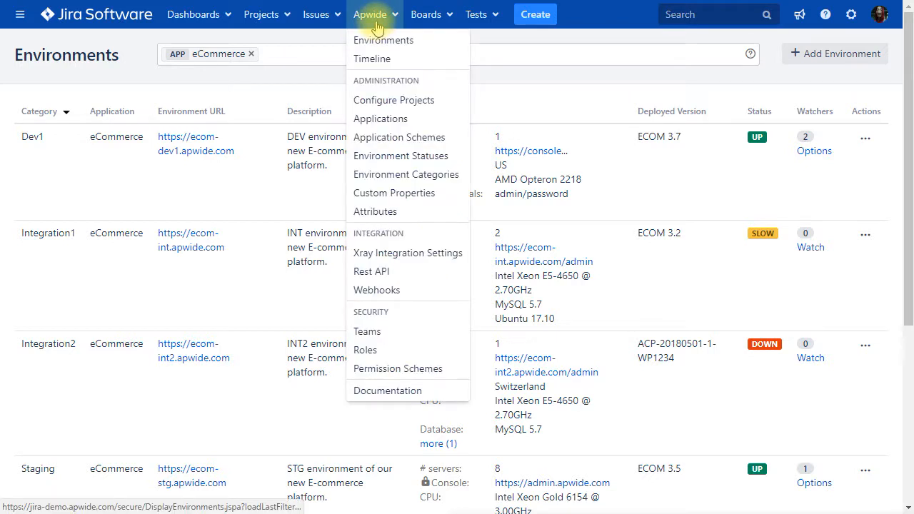
{"action": "left_click", "coordinate": [396, 176]}
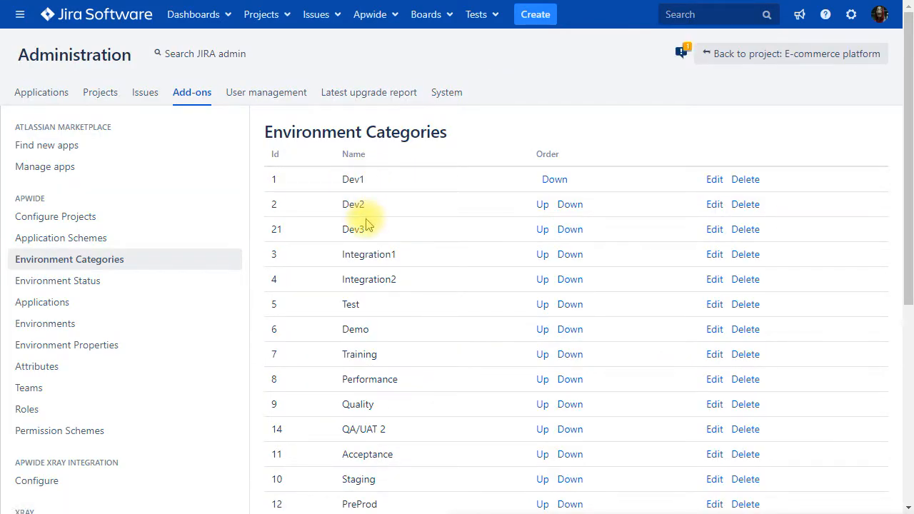
- Open the Apwide REST API page and set its scheme to HTTPS
{"action": "left_click", "coordinate": [370, 23]}
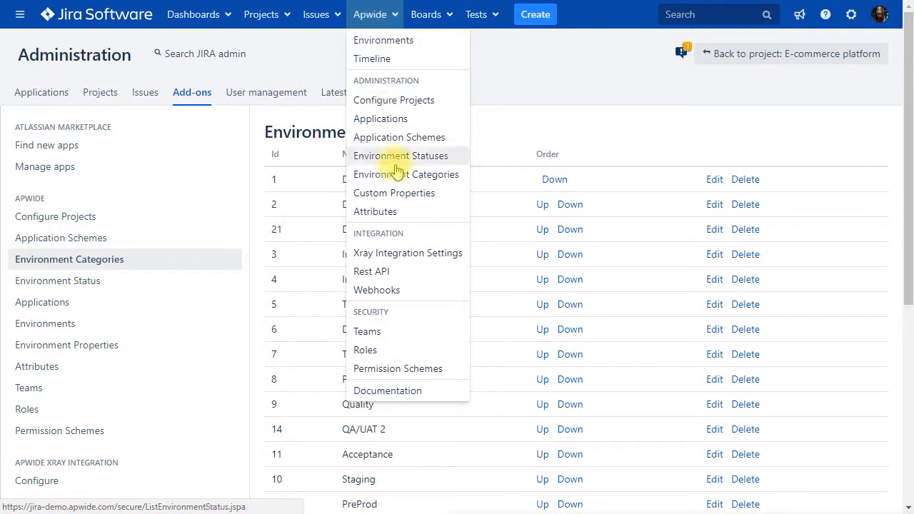
{"action": "left_click", "coordinate": [384, 272]}
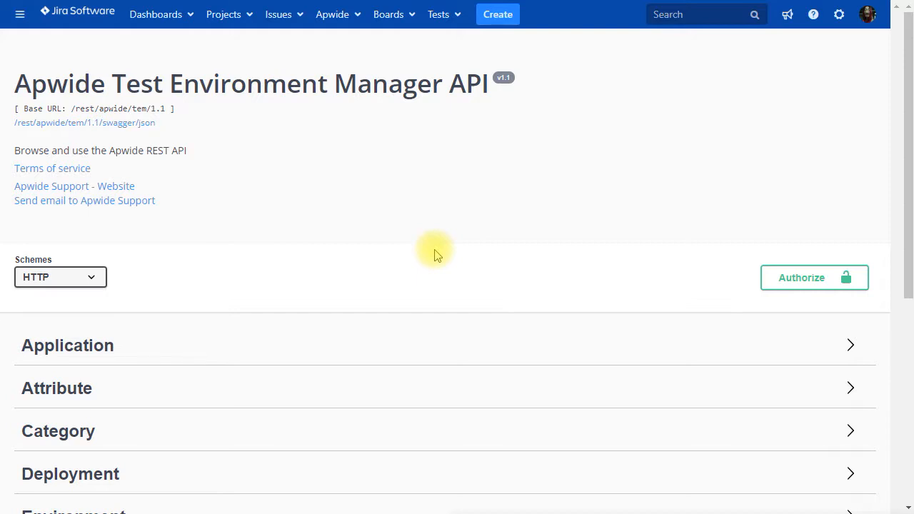
{"action": "left_click", "coordinate": [75, 279]}
{"action": "left_click", "coordinate": [50, 307]}
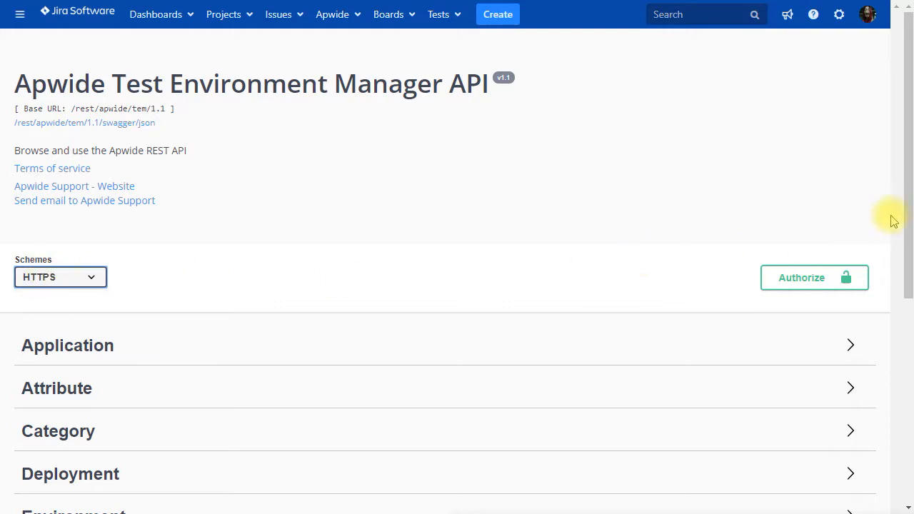
- Expand the GET /environments/search endpoint under Environment and enable Try it out
{"action": "left_click_drag", "start_coordinate": [907, 220], "coordinate": [909, 382]}
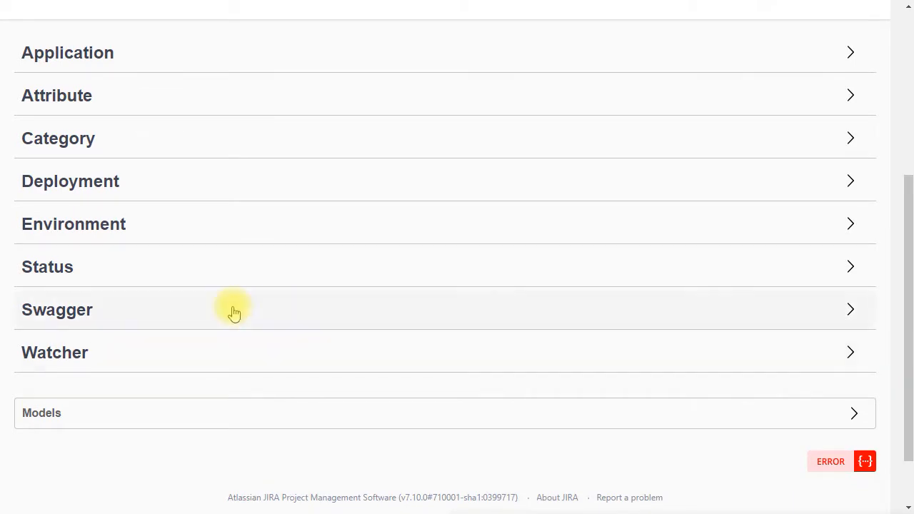
{"action": "left_click", "coordinate": [101, 226]}
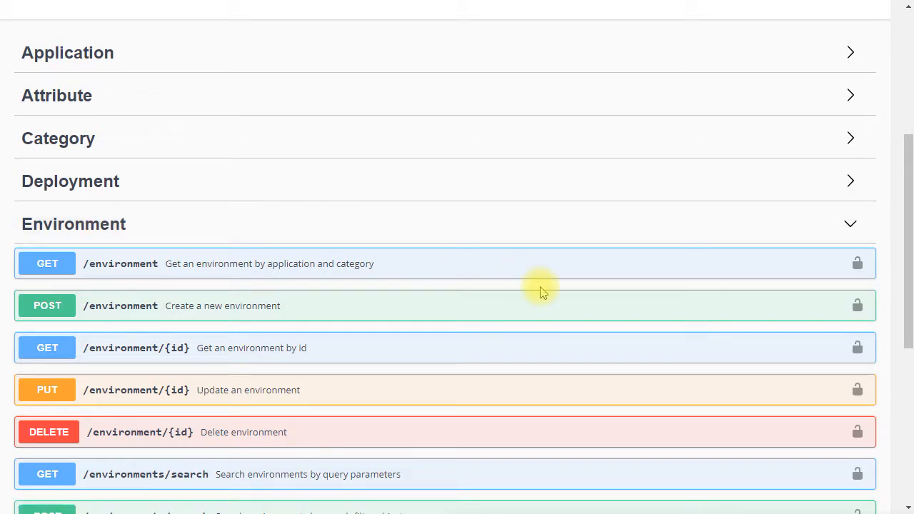
{"action": "left_click_drag", "start_coordinate": [902, 238], "coordinate": [897, 303]}
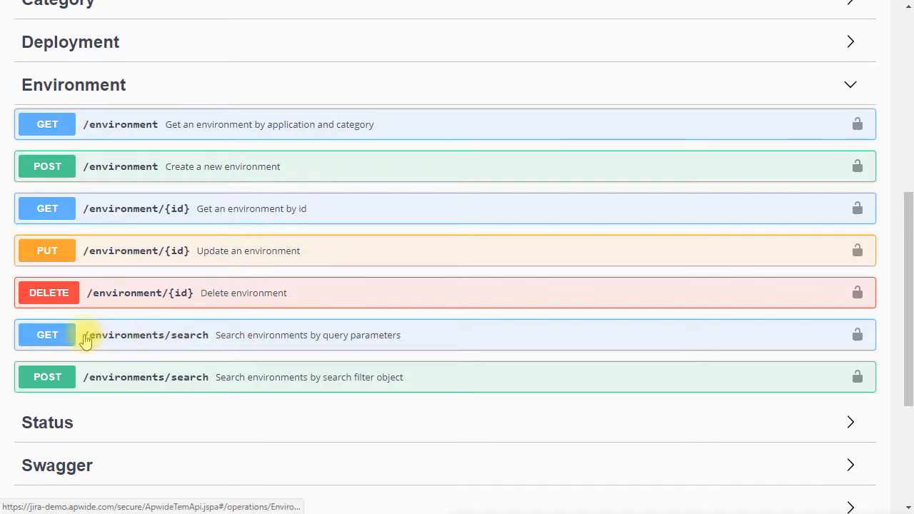
{"action": "left_click", "coordinate": [254, 337]}
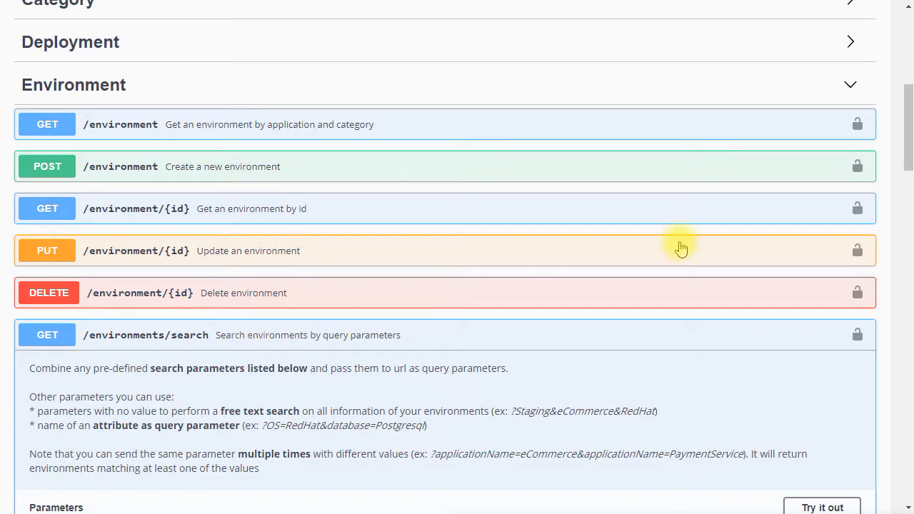
{"action": "scroll", "coordinate": [735, 241], "scroll_direction": "down", "scroll_amount": 5}
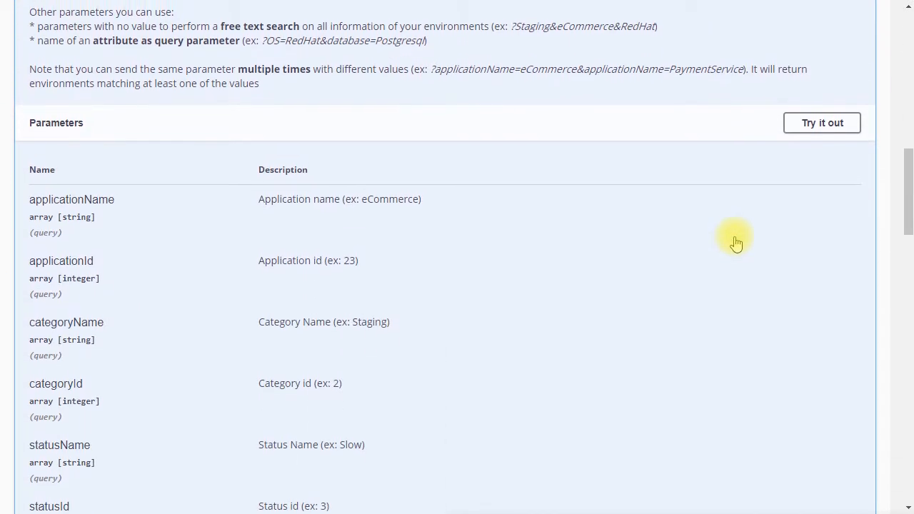
{"action": "left_click", "coordinate": [822, 115]}
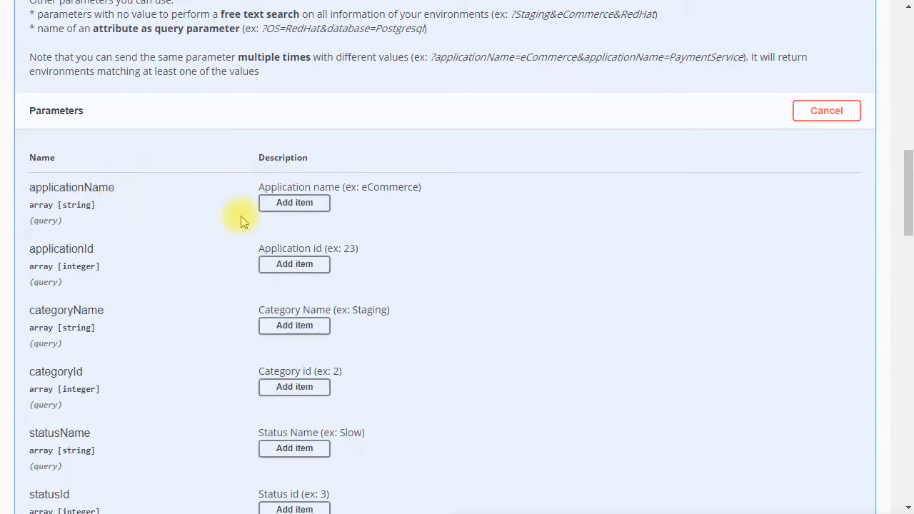
- Execute the environment search with applicationName eCommerce and categoryName Dev1 as query parameters
{"action": "left_click", "coordinate": [286, 207]}
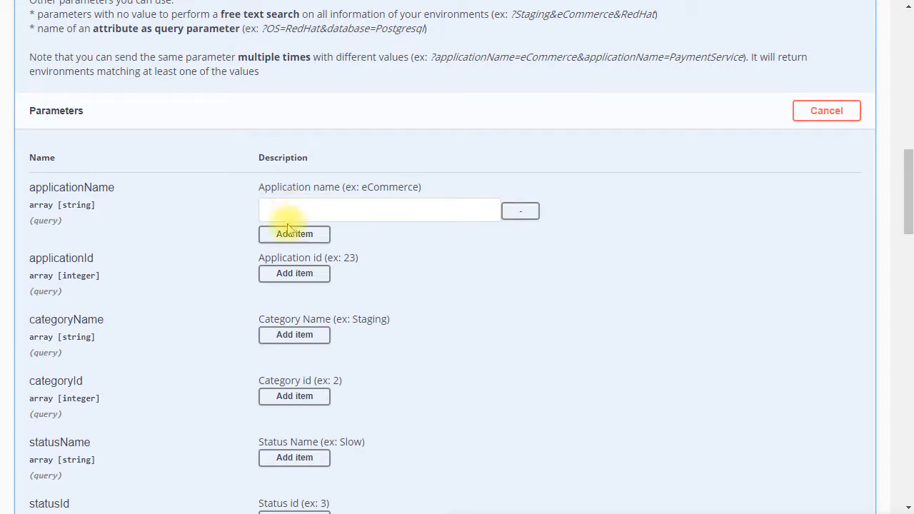
{"action": "left_click", "coordinate": [317, 215]}
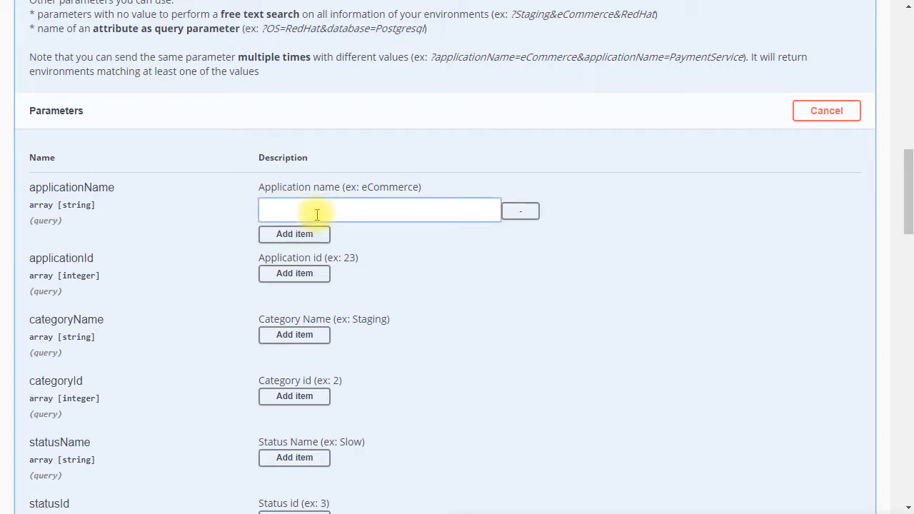
{"action": "type", "text": "eCommerce"}
{"action": "left_click", "coordinate": [297, 335]}
{"action": "left_click", "coordinate": [302, 339]}
{"action": "type", "text": "Dev1"}
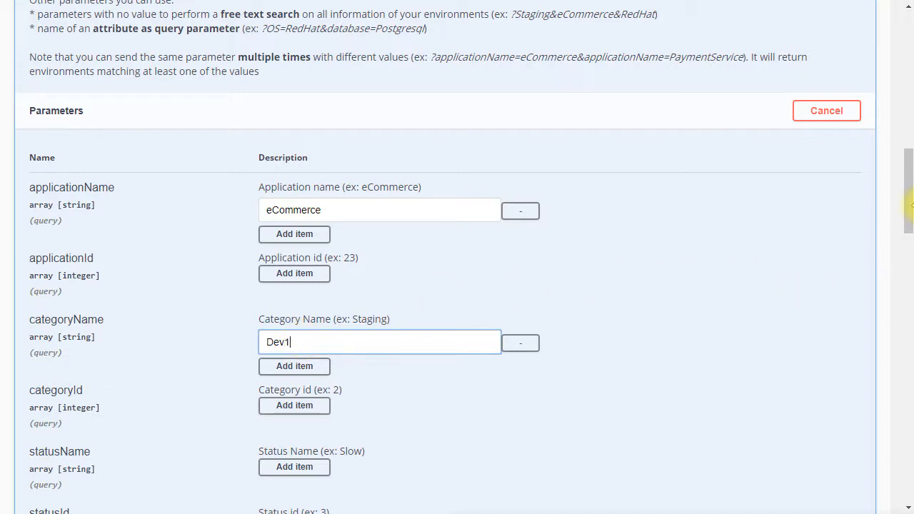
{"action": "left_click_drag", "start_coordinate": [910, 202], "coordinate": [912, 300]}
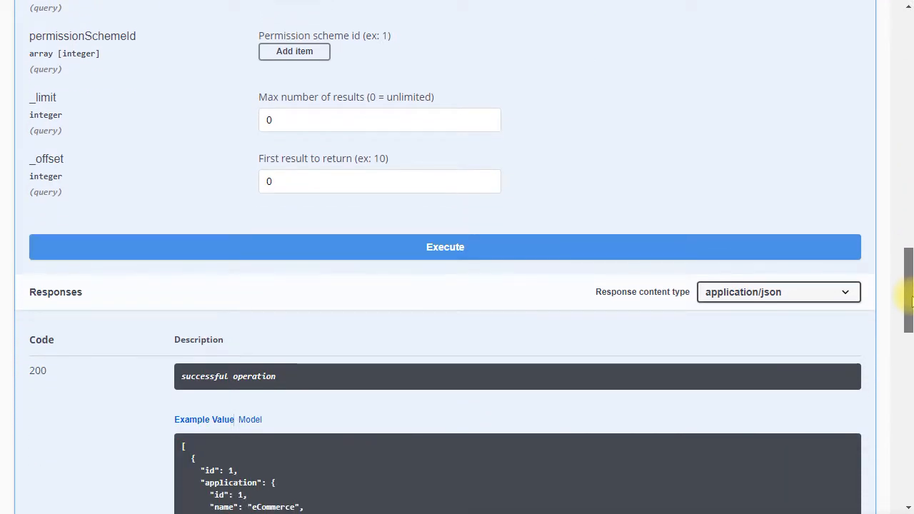
{"action": "left_click", "coordinate": [464, 248]}
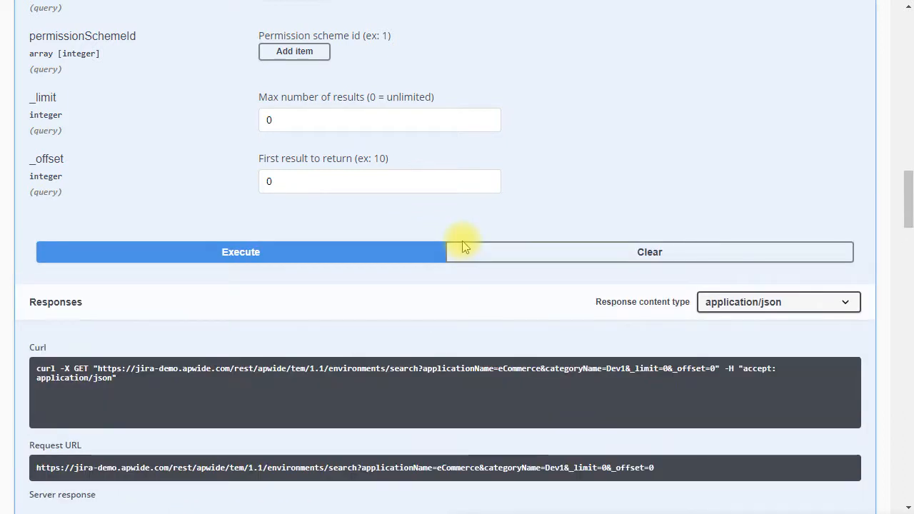
- Select the whole JSON response body returned for the Dev1 environment
{"action": "left_click_drag", "start_coordinate": [909, 194], "coordinate": [908, 246]}
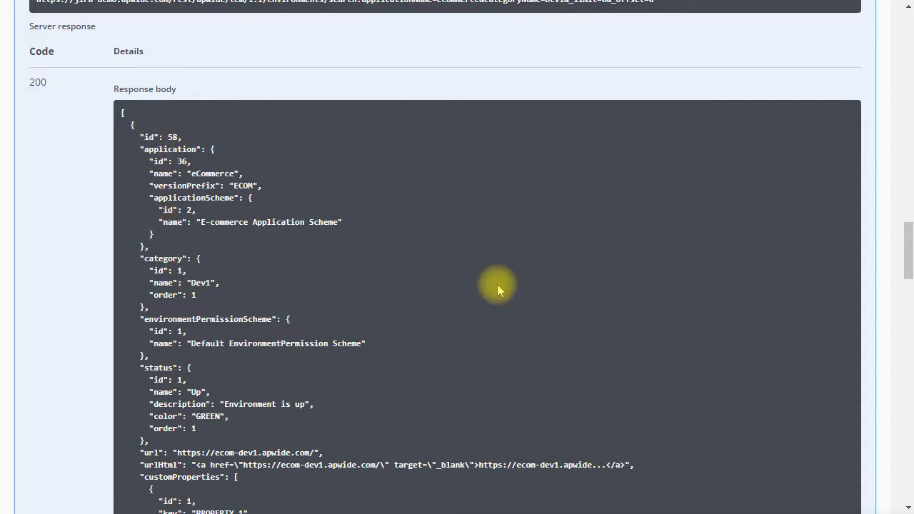
{"action": "double_click", "coordinate": [213, 174]}
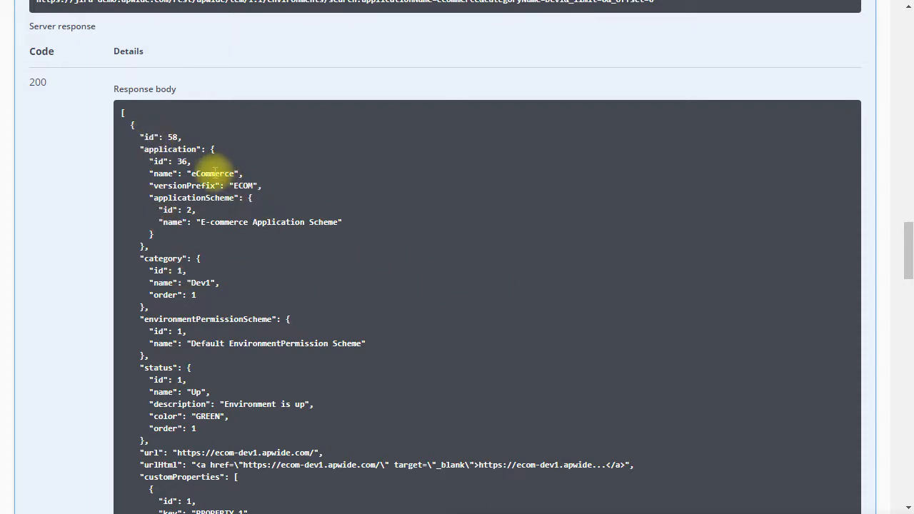
{"action": "double_click", "coordinate": [201, 282]}
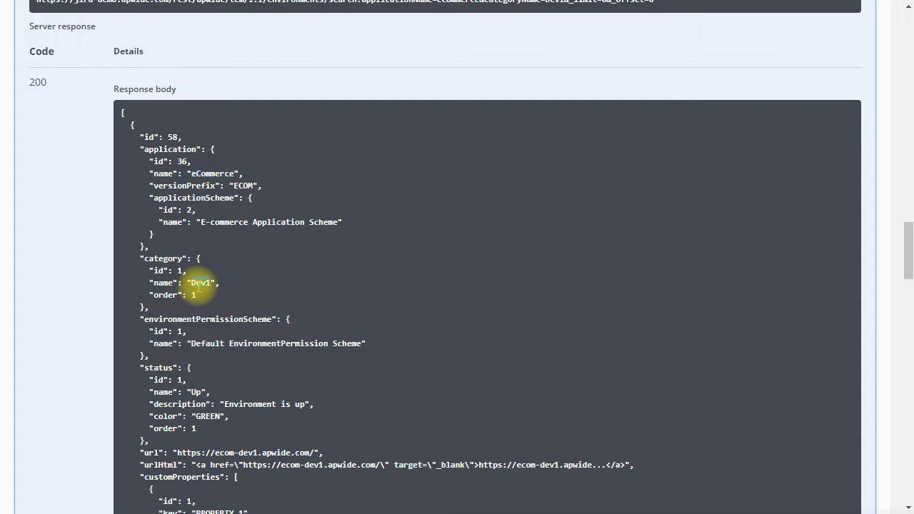
{"action": "left_click_drag", "start_coordinate": [124, 122], "coordinate": [221, 332]}
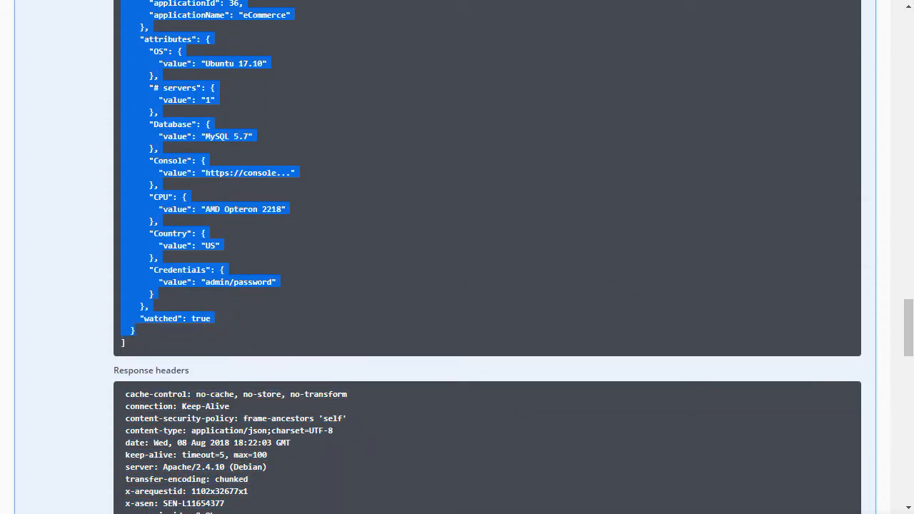
- Switch to Notepad++ and paste the response JSON into the new document
{"action": "key", "text": "alt+Tab"}
{"action": "key", "text": "ctrl+v"}
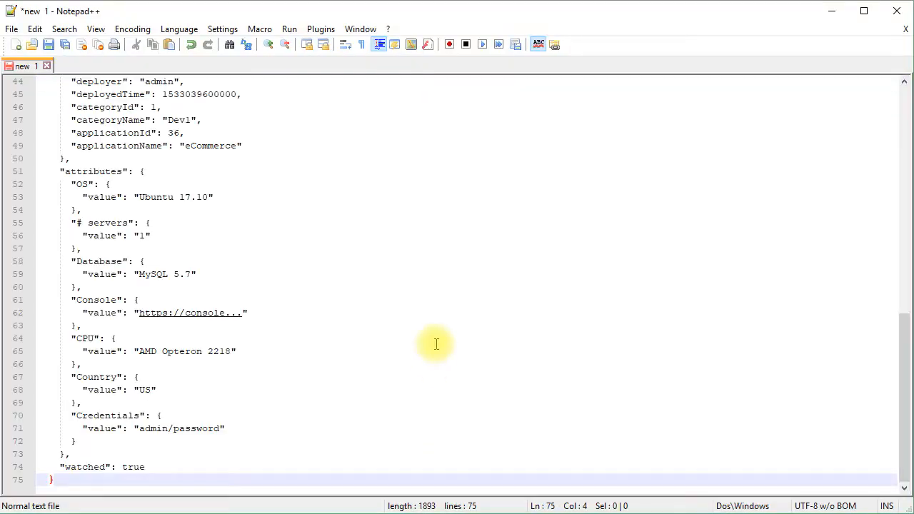
- Delete the top-level environment id line and the application's id line from the JSON
{"action": "key", "text": "Up"}
{"action": "key", "text": "Up"}
{"action": "key", "text": "Up"}
{"action": "key", "text": "Up"}
{"action": "key", "text": "Up"}
{"action": "key", "text": "Up"}
{"action": "key", "text": "Up"}
{"action": "key", "text": "Up"}
{"action": "key", "text": "Up"}
{"action": "key", "text": "Up"}
{"action": "key", "text": "Up"}
{"action": "key", "text": "Up"}
{"action": "key", "text": "Up"}
{"action": "key", "text": "Up"}
{"action": "key", "text": "Up"}
{"action": "key", "text": "Up"}
{"action": "key", "text": "Up"}
{"action": "key", "text": "Up"}
{"action": "key", "text": "Up"}
{"action": "key", "text": "Up"}
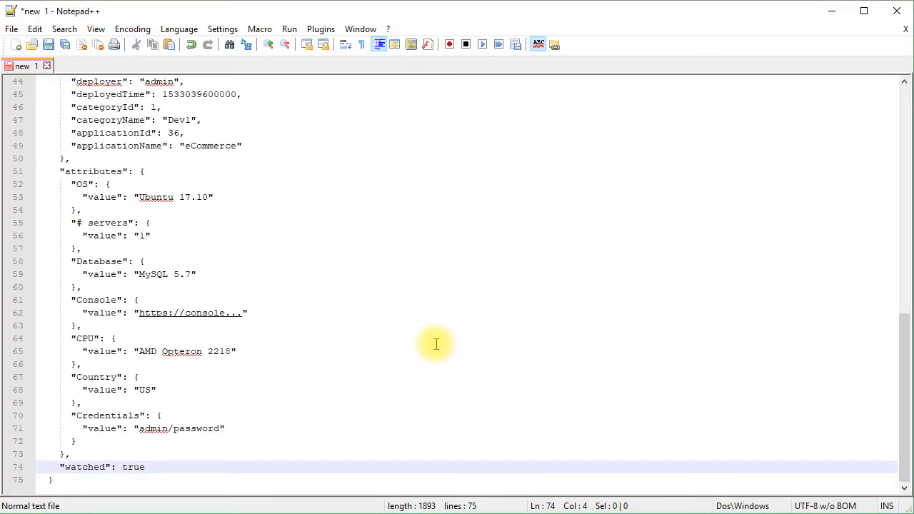
{"action": "key", "text": "Up"}
{"action": "key", "text": "Up"}
{"action": "key", "text": "Up"}
{"action": "key", "text": "Up"}
{"action": "key", "text": "Up"}
{"action": "key", "text": "Up"}
{"action": "key", "text": "Up"}
{"action": "key", "text": "Up"}
{"action": "key", "text": "Up"}
{"action": "key", "text": "Up"}
{"action": "key", "text": "Up"}
{"action": "key", "text": "Up"}
{"action": "key", "text": "Up"}
{"action": "key", "text": "Up"}
{"action": "key", "text": "Up"}
{"action": "key", "text": "Up"}
{"action": "key", "text": "Up"}
{"action": "key", "text": "Up"}
{"action": "key", "text": "Up"}
{"action": "key", "text": "Up"}
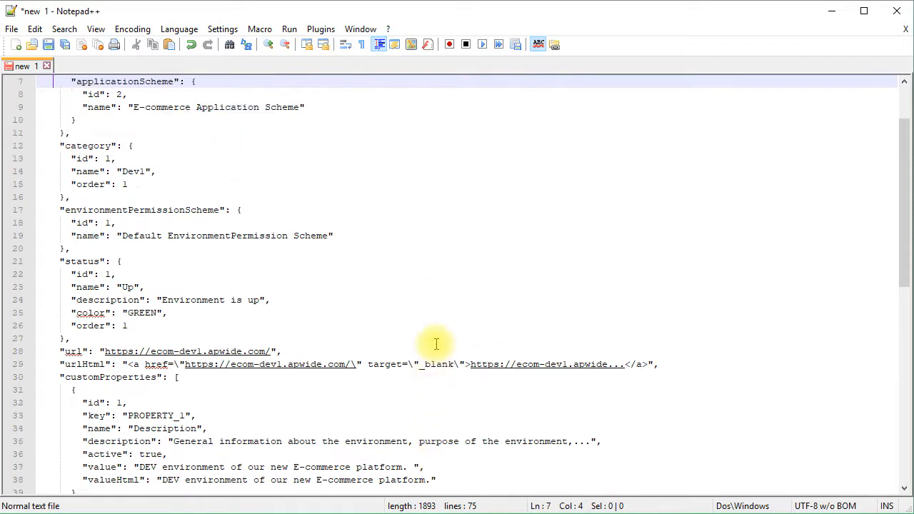
{"action": "key", "text": "Down"}
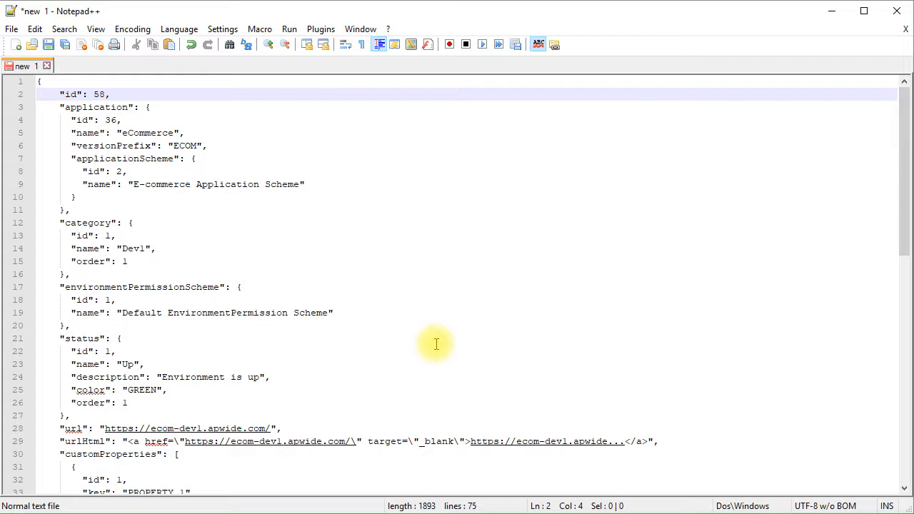
{"action": "key", "text": "ctrl+shift+l"}
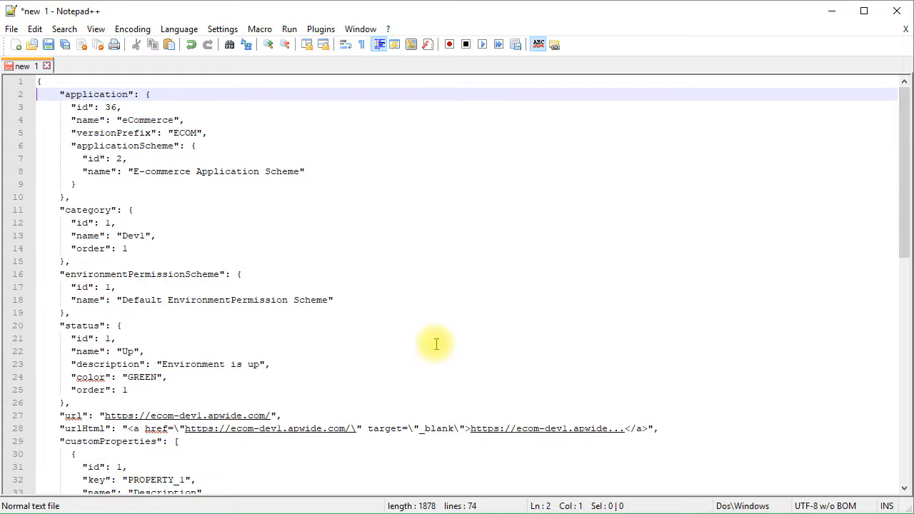
{"action": "key", "text": "Down"}
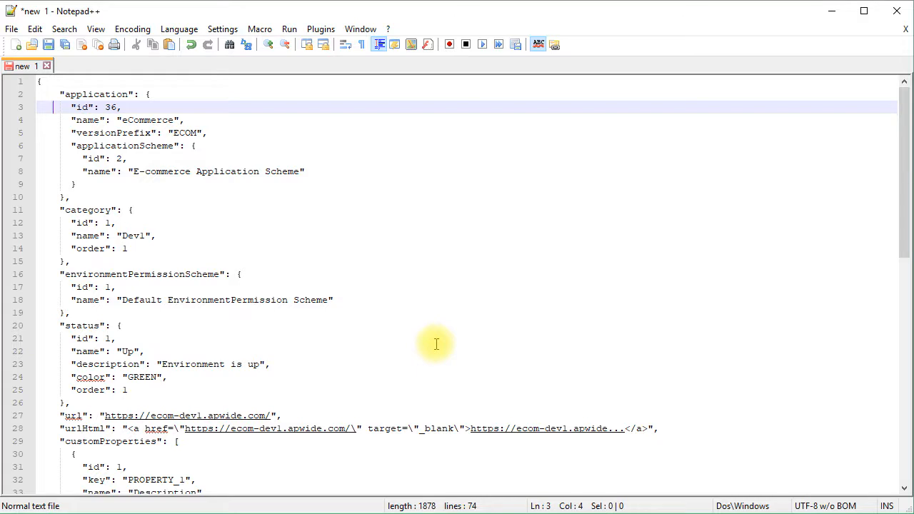
{"action": "key", "text": "ctrl+shift+l"}
- Reduce the application object to only its name by deleting its other lines and the trailing comma after eCommerce
{"action": "key", "text": "Down"}
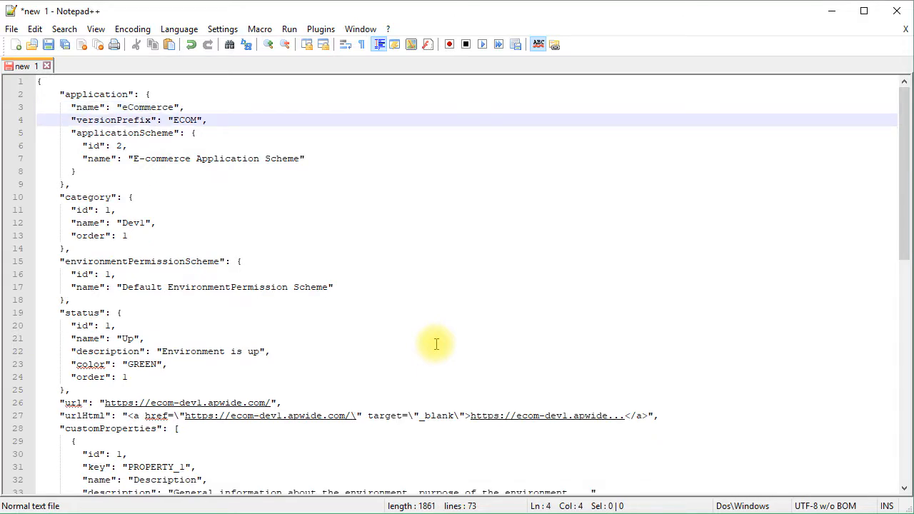
{"action": "key", "text": "ctrl+shift+l"}
{"action": "key", "text": "ctrl+shift+l"}
{"action": "key", "text": "ctrl+shift+l"}
{"action": "key", "text": "ctrl+shift+l"}
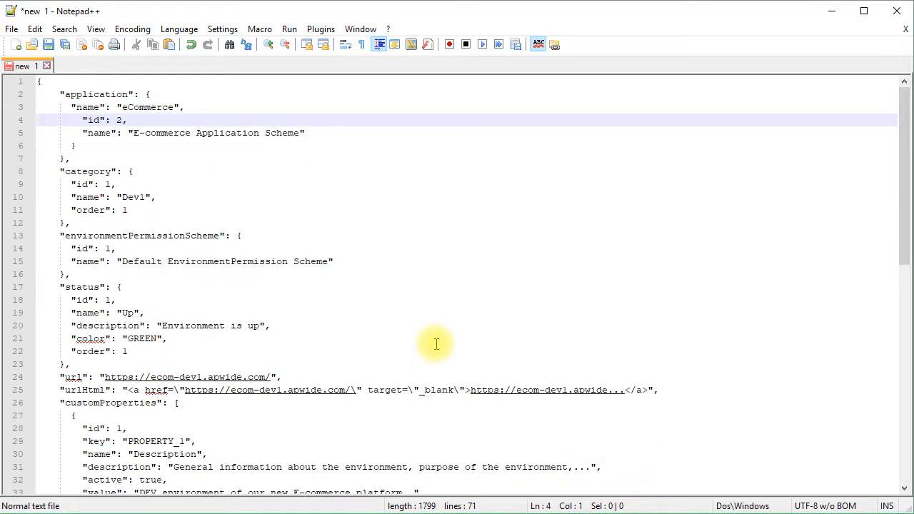
{"action": "key", "text": "ctrl+shift+l"}
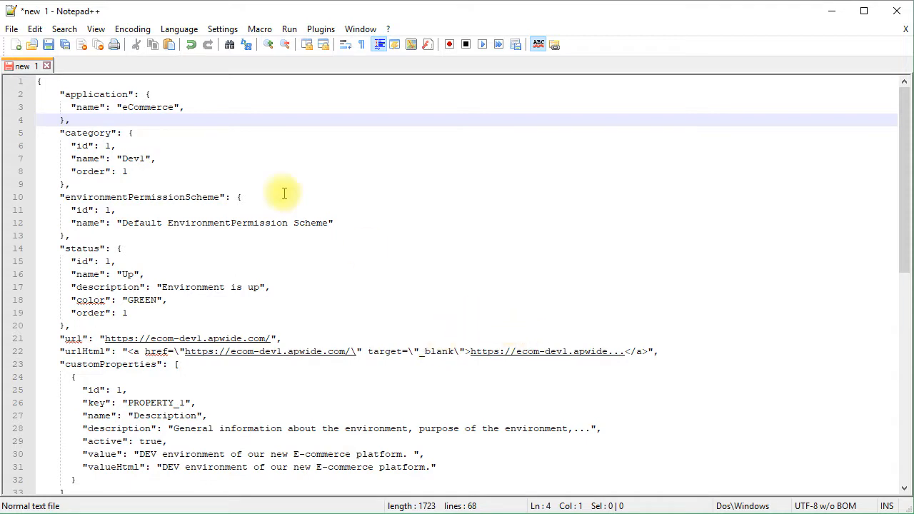
{"action": "left_click", "coordinate": [200, 108]}
{"action": "key", "text": "BackSpace"}
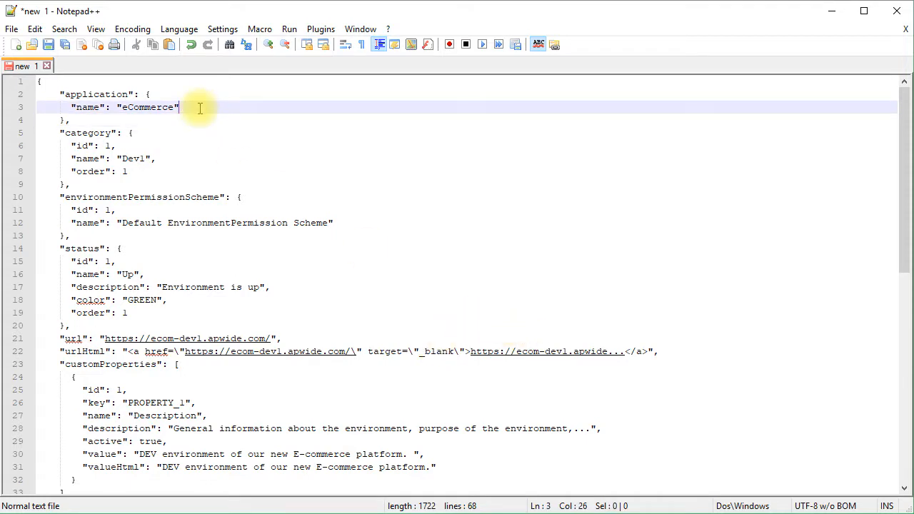
- Delete the category's id and order lines, keeping only its name Dev1
{"action": "left_click", "coordinate": [89, 146]}
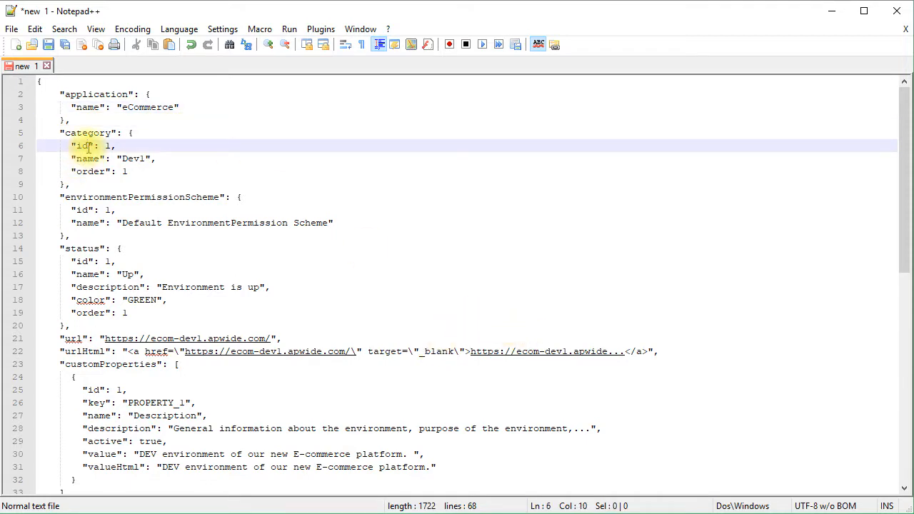
{"action": "key", "text": "ctrl+shift+l"}
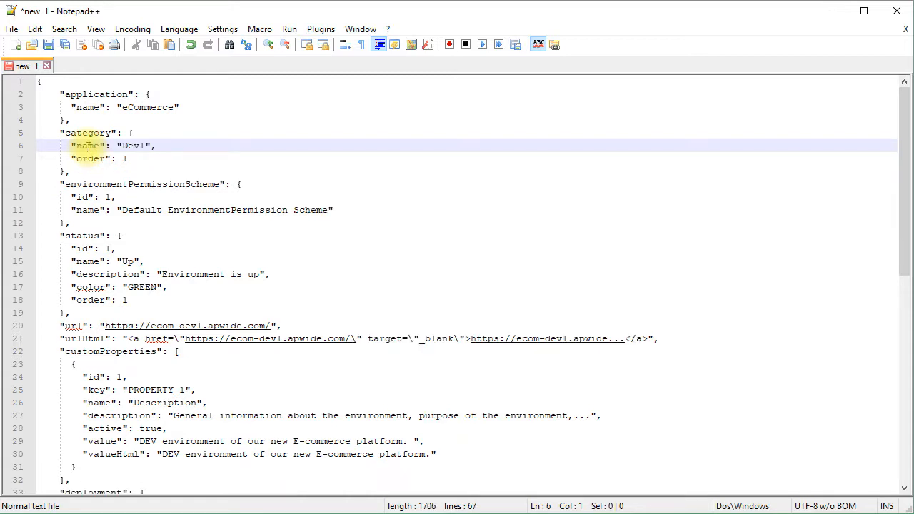
{"action": "key", "text": "Down"}
{"action": "key", "text": "ctrl+shift+l"}
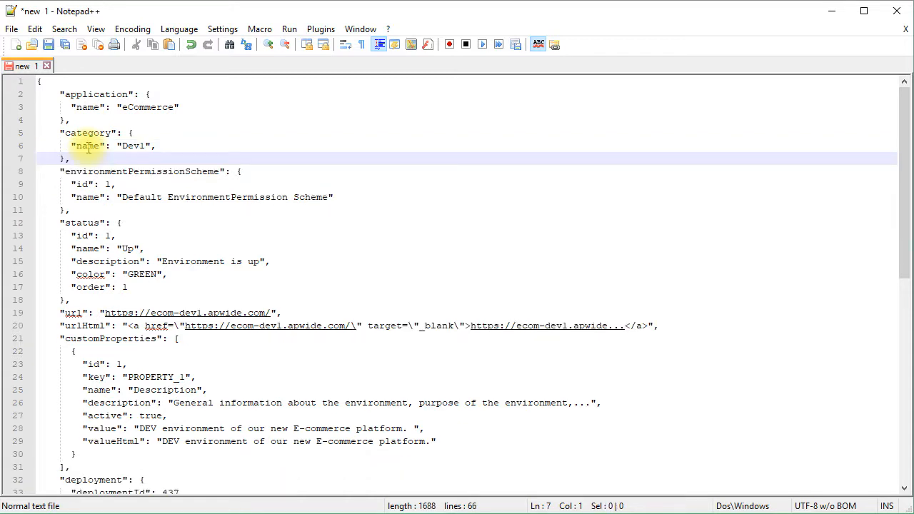
- Remove the trailing comma after the category name and rename the category from Dev1 to Dev2
{"action": "left_click", "coordinate": [160, 145]}
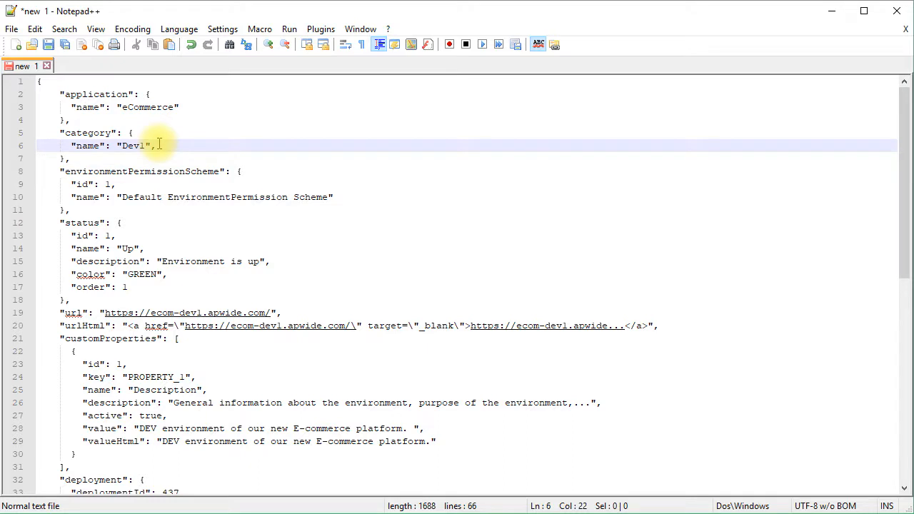
{"action": "key", "text": "BackSpace"}
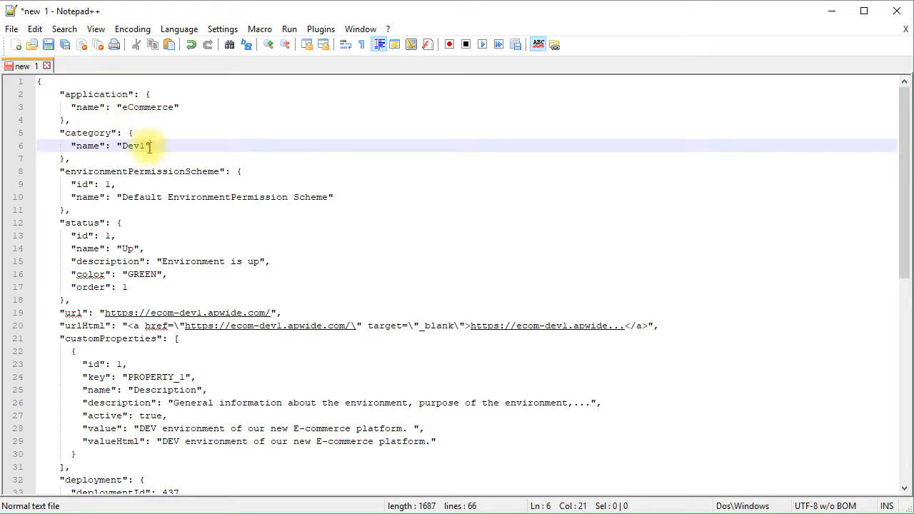
{"action": "left_click", "coordinate": [147, 146]}
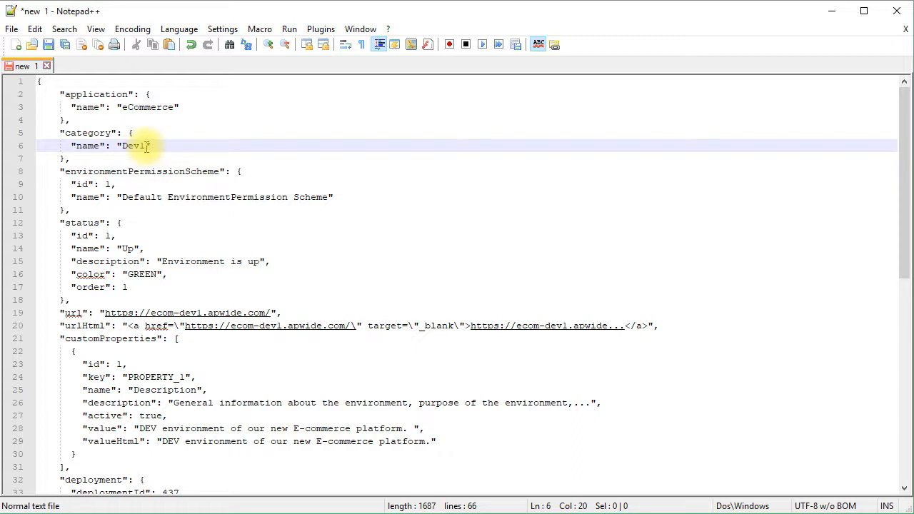
{"action": "key", "text": "BackSpace"}
{"action": "type", "text": "2"}
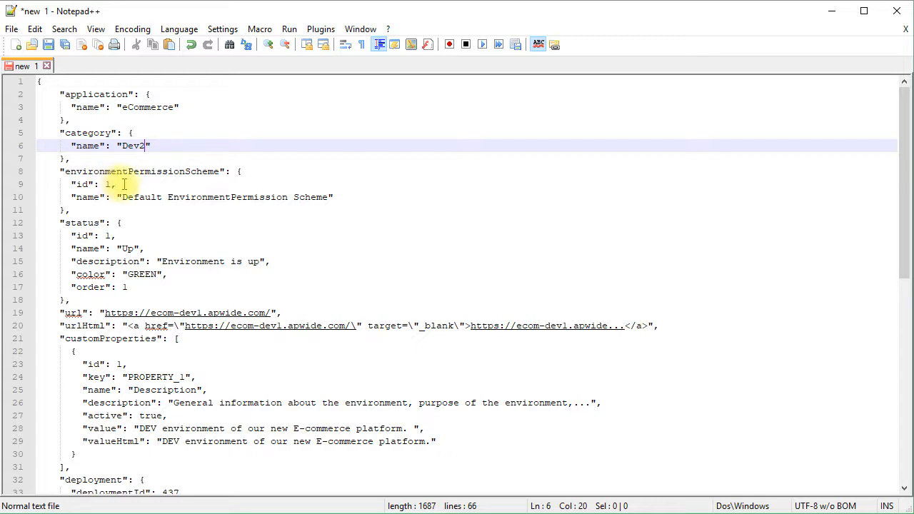
- Delete the id line from the environmentPermissionScheme object
{"action": "left_click_drag", "start_coordinate": [124, 184], "coordinate": [39, 184]}
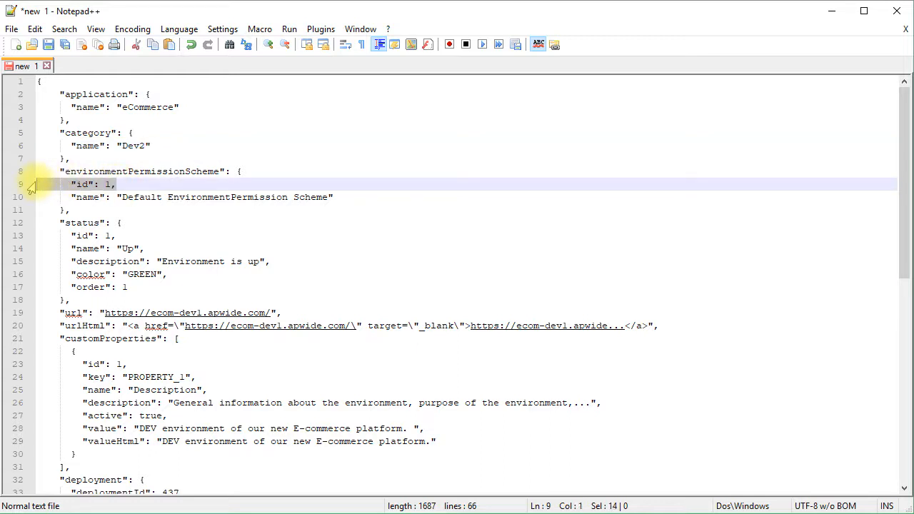
{"action": "key", "text": "BackSpace"}
{"action": "key", "text": "BackSpace"}
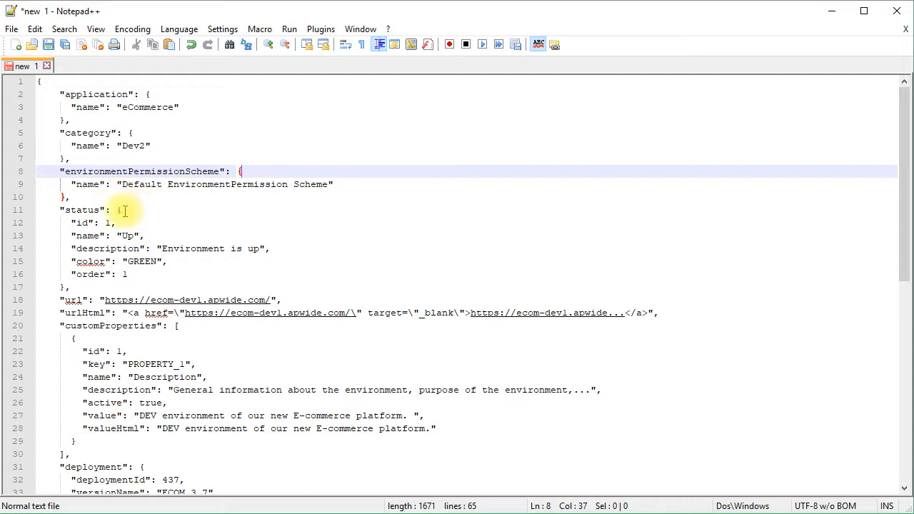
- Delete the entire status block from the JSON
{"action": "left_click", "coordinate": [70, 211]}
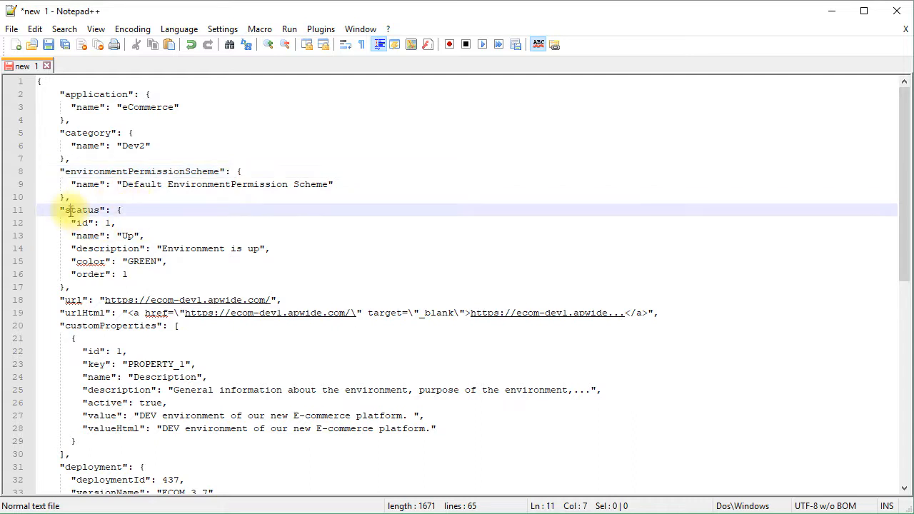
{"action": "key", "text": "ctrl+l"}
{"action": "key", "text": "ctrl+l"}
{"action": "key", "text": "ctrl+l"}
{"action": "key", "text": "ctrl+l"}
{"action": "key", "text": "ctrl+l"}
{"action": "key", "text": "ctrl+l"}
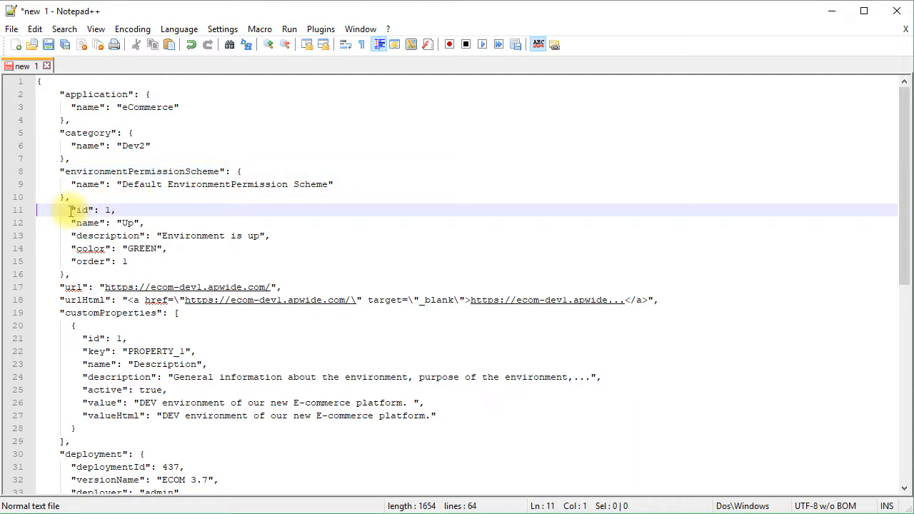
{"action": "key", "text": "ctrl+l"}
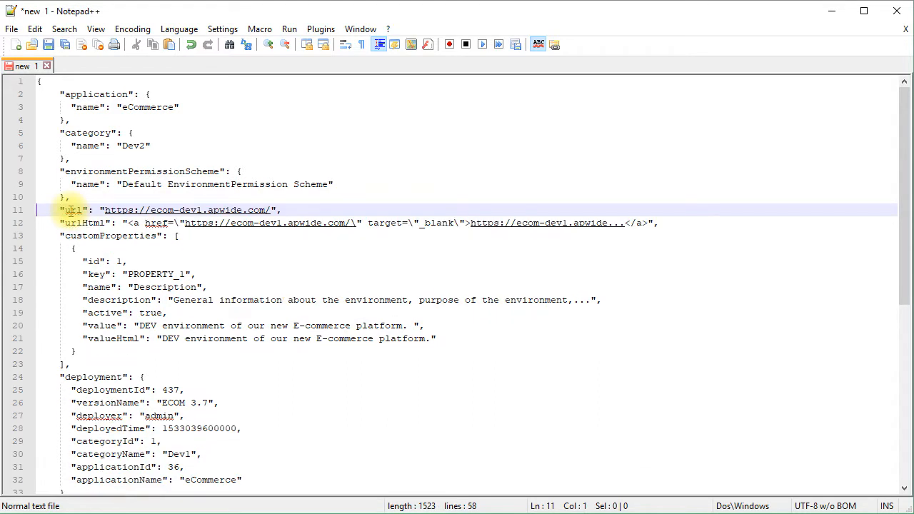
{"action": "left_click", "coordinate": [284, 209]}
{"action": "key", "text": "Left"}
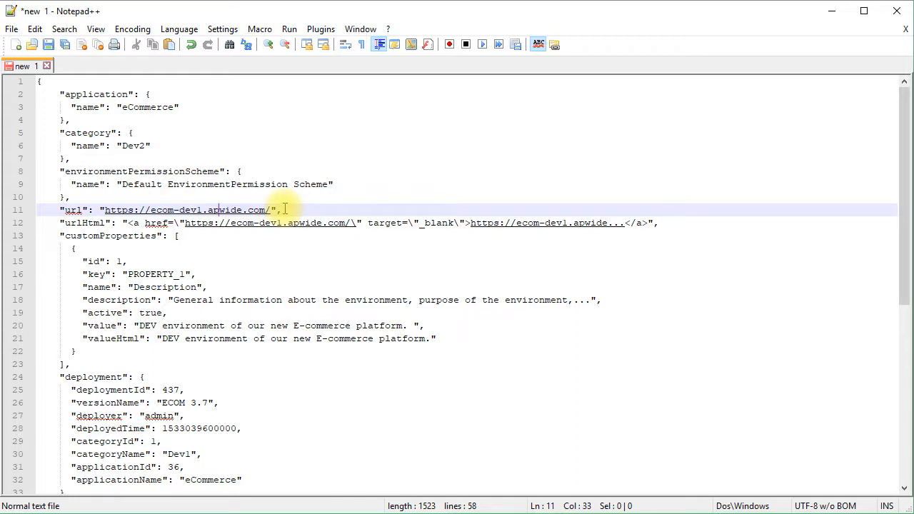
{"action": "key", "text": "Delete"}
{"action": "type", "text": "2"}
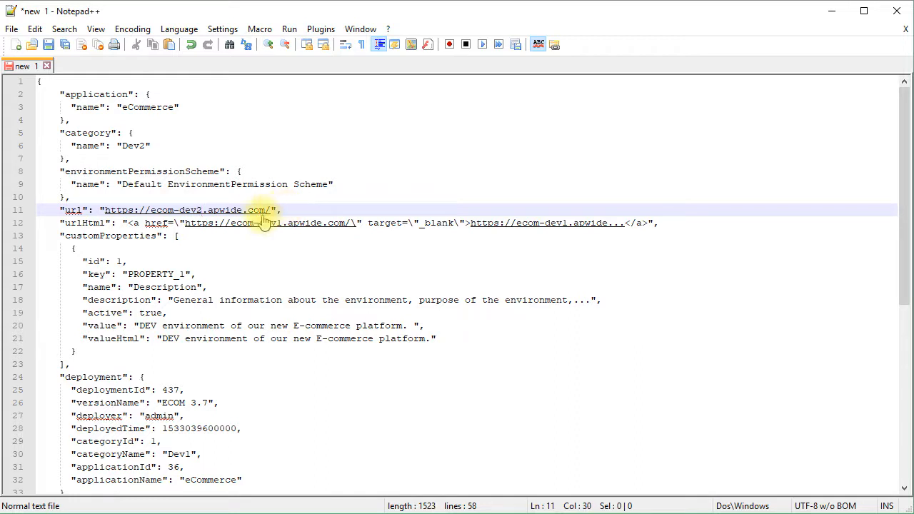
- Delete the urlHtml line
{"action": "left_click", "coordinate": [374, 222]}
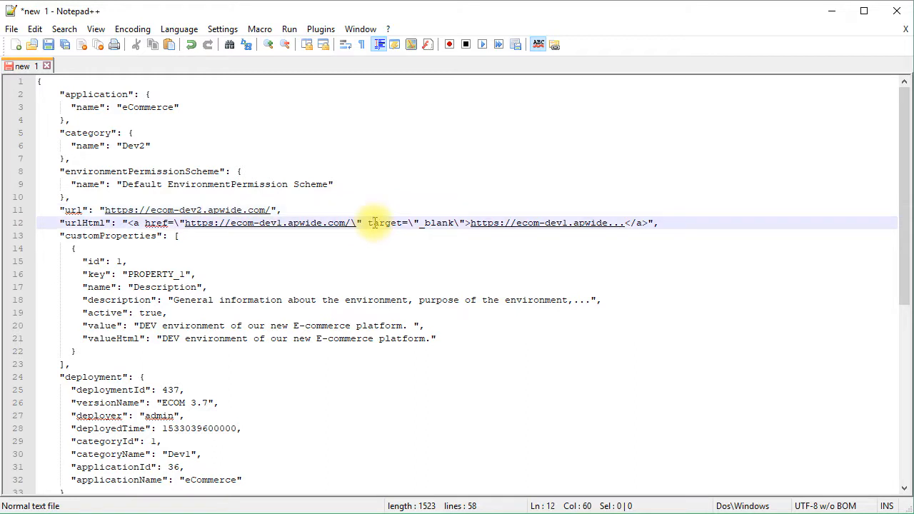
{"action": "key", "text": "ctrl+shift+l"}
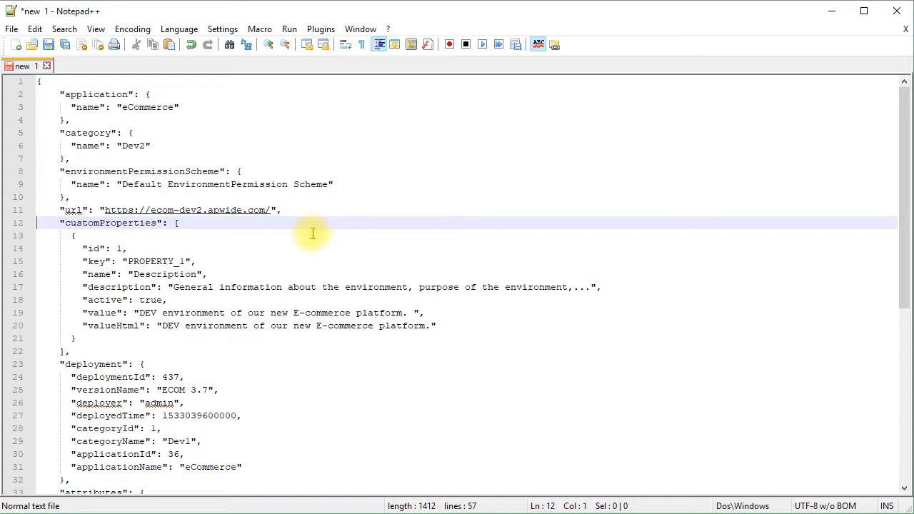
- Reduce the custom property to its key, name and value lines, and change its value text to begin with DEV2
{"action": "left_click", "coordinate": [121, 248]}
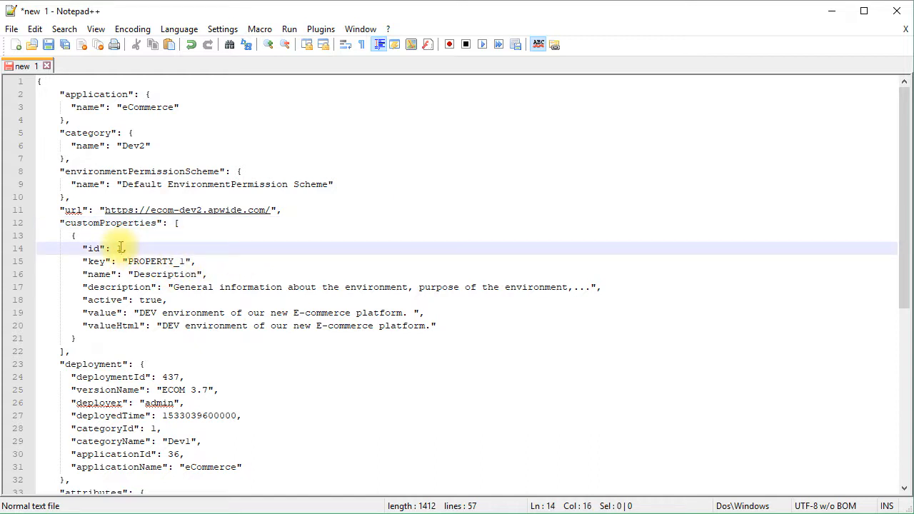
{"action": "key", "text": "ctrl+shift+l"}
{"action": "key", "text": "Down"}
{"action": "key", "text": "Down"}
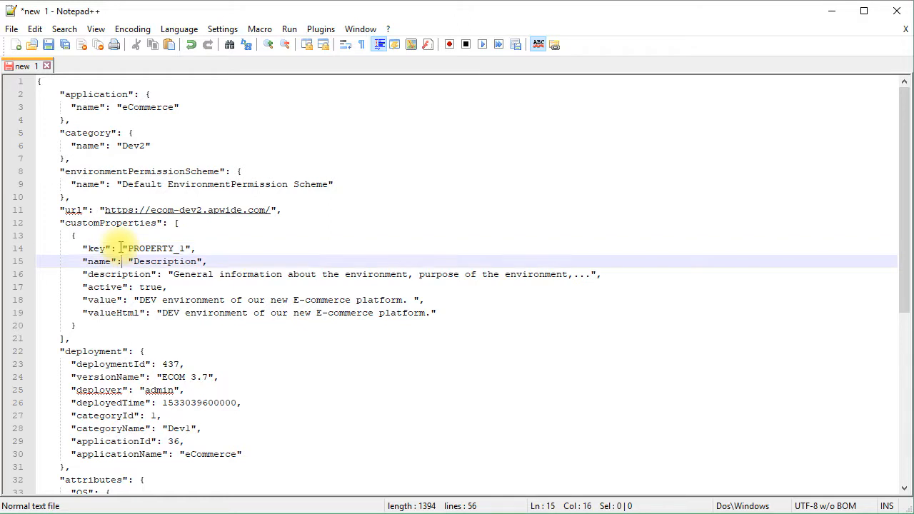
{"action": "key", "text": "ctrl+shift+l"}
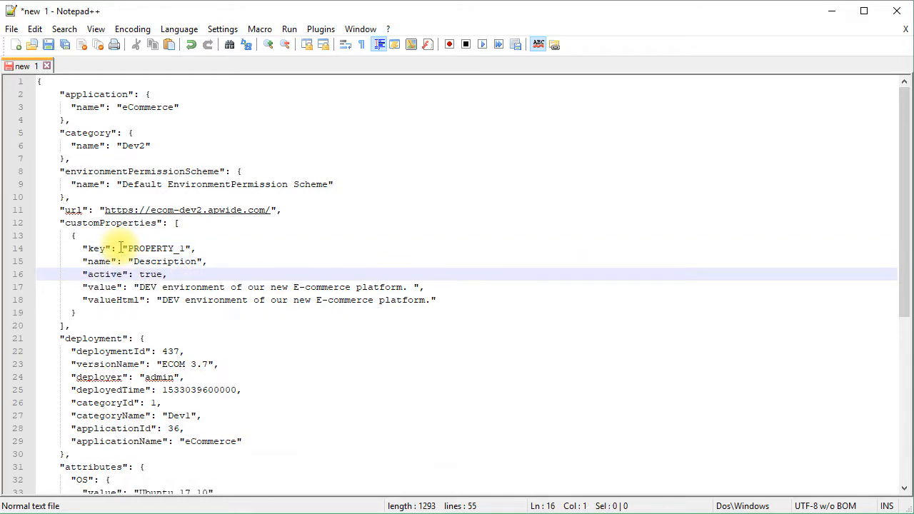
{"action": "key", "text": "ctrl+shift+l"}
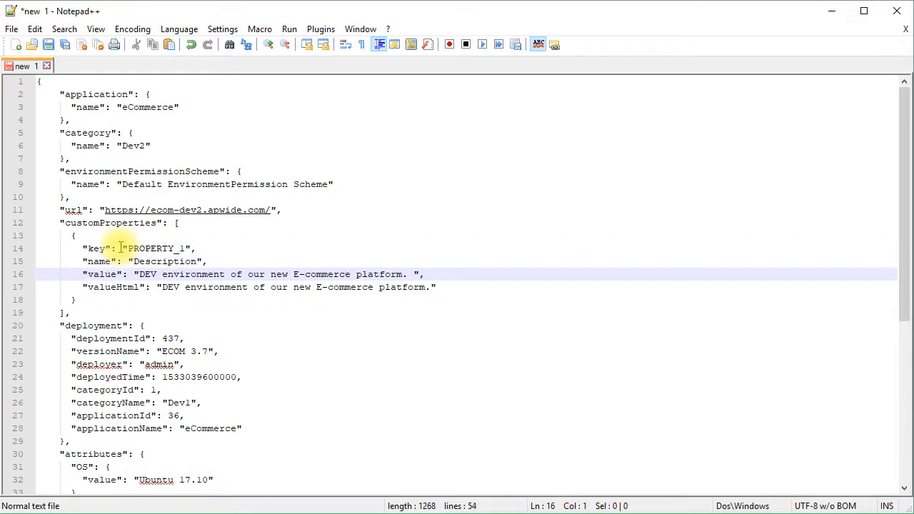
{"action": "key", "text": "Down"}
{"action": "key", "text": "ctrl+shift+l"}
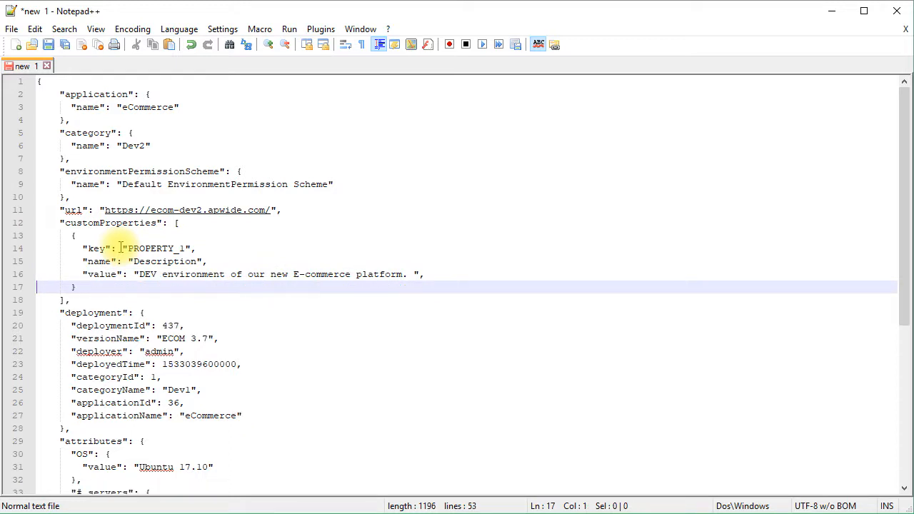
{"action": "left_click", "coordinate": [157, 275]}
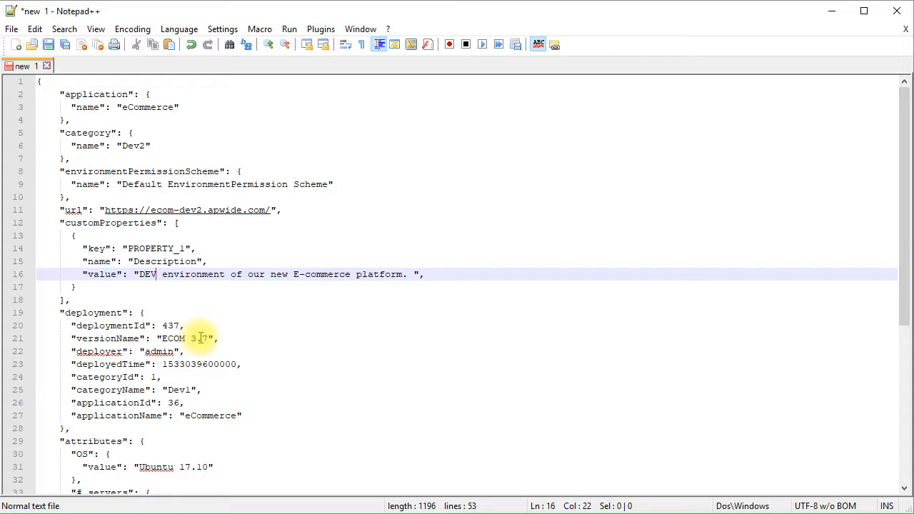
{"action": "type", "text": "2"}
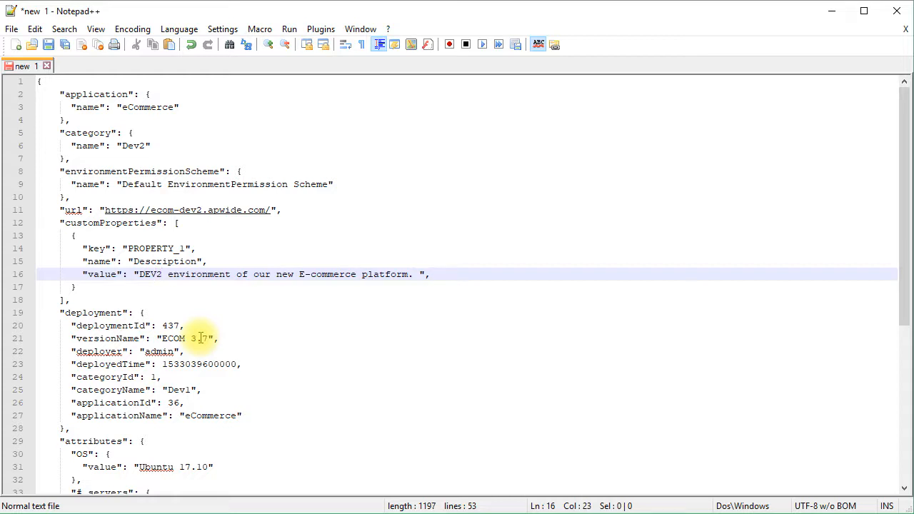
- Delete the entire deployment block from the JSON
{"action": "key", "text": "Down"}
{"action": "key", "text": "Down"}
{"action": "key", "text": "Down"}
{"action": "key", "text": "Down"}
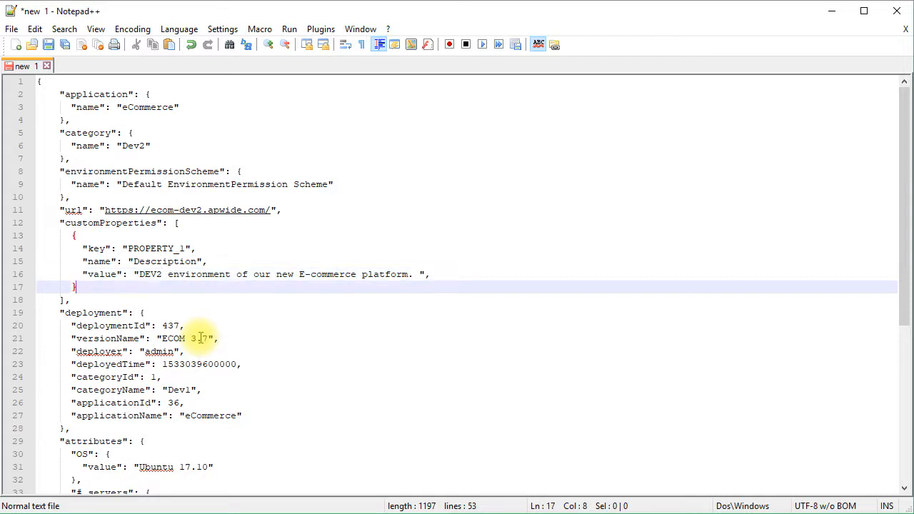
{"action": "key", "text": "Up"}
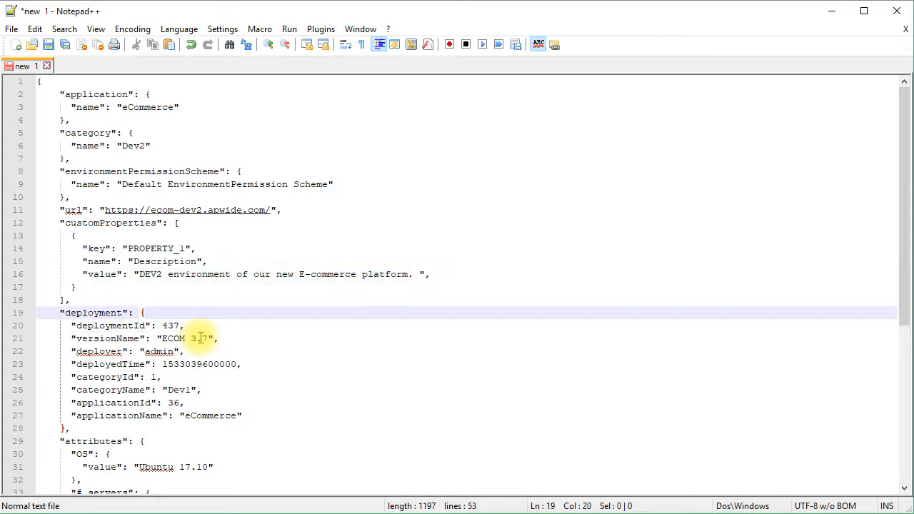
{"action": "key", "text": "ctrl+l"}
{"action": "key", "text": "ctrl+l"}
{"action": "key", "text": "ctrl+l"}
{"action": "key", "text": "ctrl+l"}
{"action": "key", "text": "ctrl+l"}
{"action": "key", "text": "ctrl+l"}
{"action": "key", "text": "ctrl+l"}
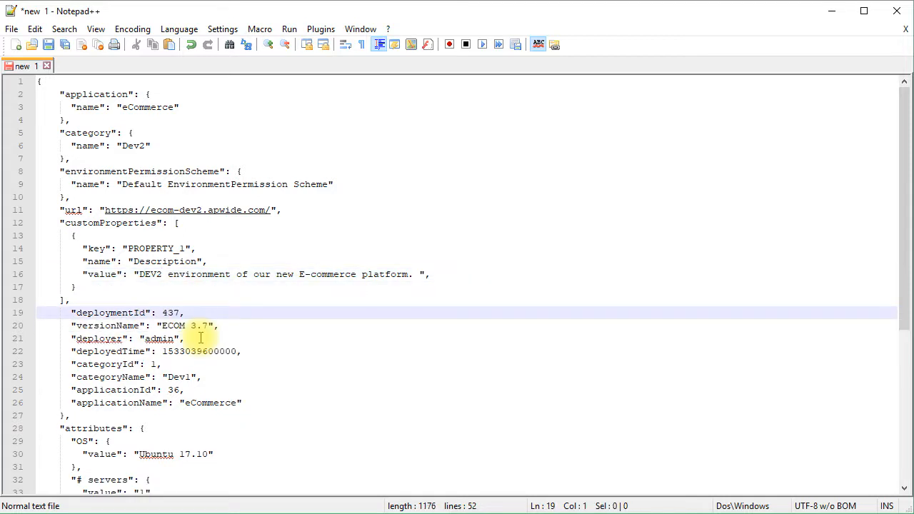
{"action": "key", "text": "ctrl+l"}
{"action": "key", "text": "ctrl+l"}
{"action": "key", "text": "ctrl+l"}
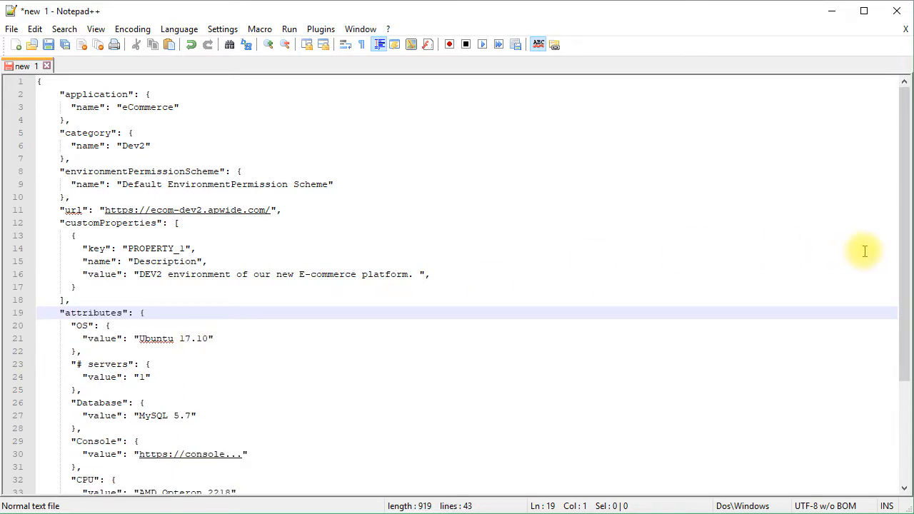
- Copy the whole trimmed JSON document
{"action": "left_click_drag", "start_coordinate": [906, 288], "coordinate": [910, 428]}
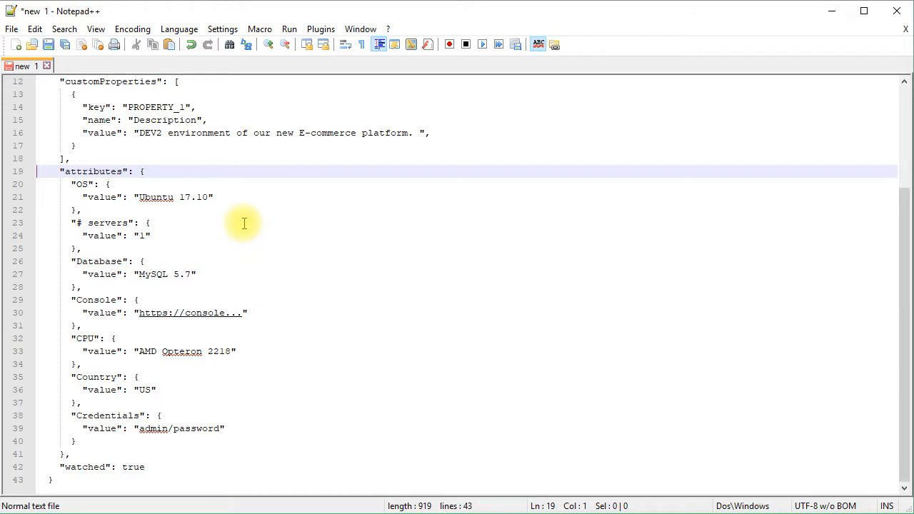
{"action": "left_click", "coordinate": [314, 276]}
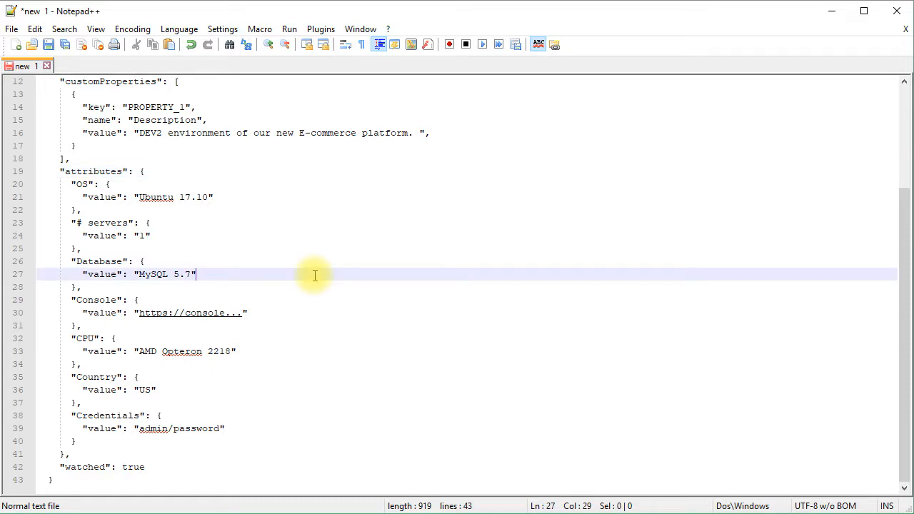
{"action": "key", "text": "ctrl+a"}
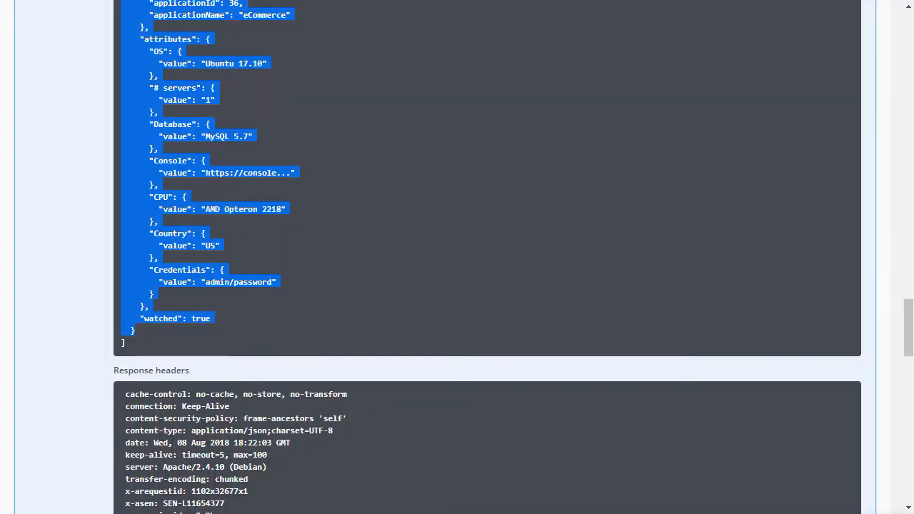
- Back in the API docs, collapse the environment search operation and expand POST /environment Create a new environment
{"action": "left_click_drag", "start_coordinate": [907, 328], "coordinate": [905, 82]}
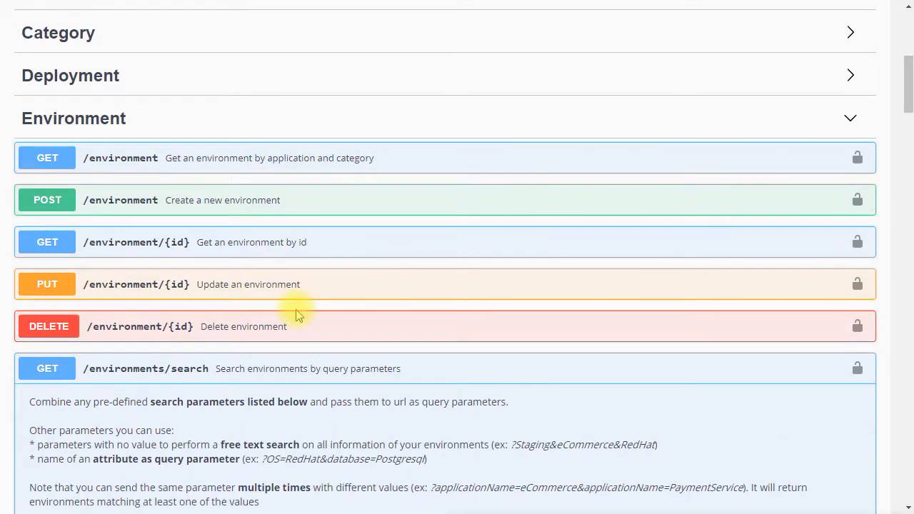
{"action": "left_click", "coordinate": [268, 369]}
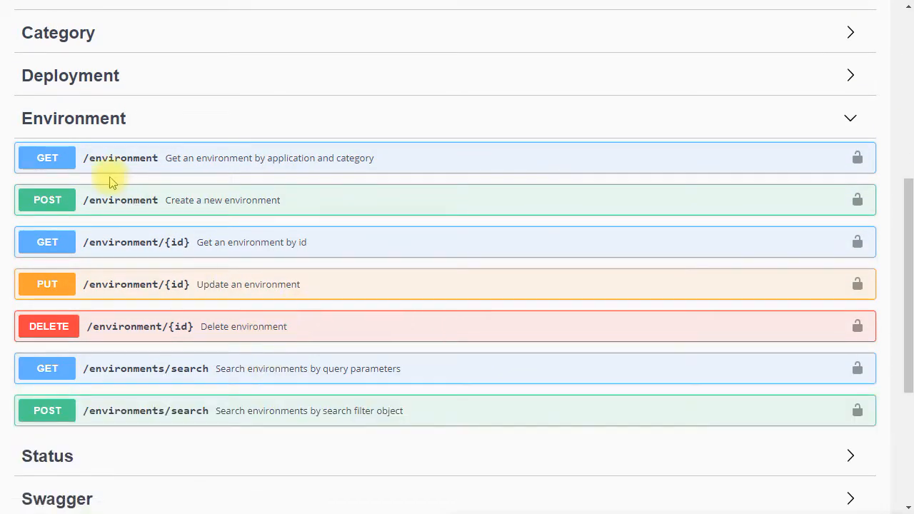
{"action": "left_click", "coordinate": [257, 202]}
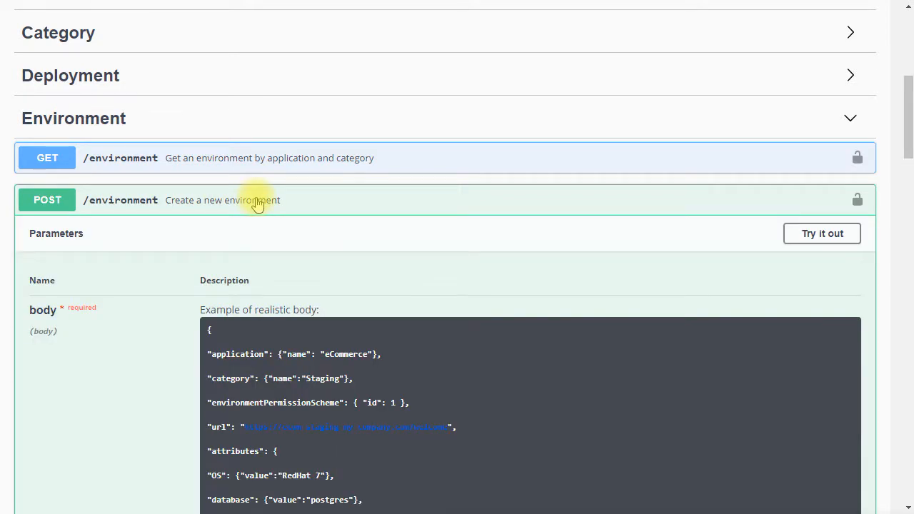
- Enable Try it out for the POST /environment operation
{"action": "mouse_move", "coordinate": [910, 133]}
{"action": "left_mouse_down"}
{"action": "mouse_move", "coordinate": [910, 223]}
{"action": "mouse_move", "coordinate": [905, 150]}
{"action": "left_mouse_up"}
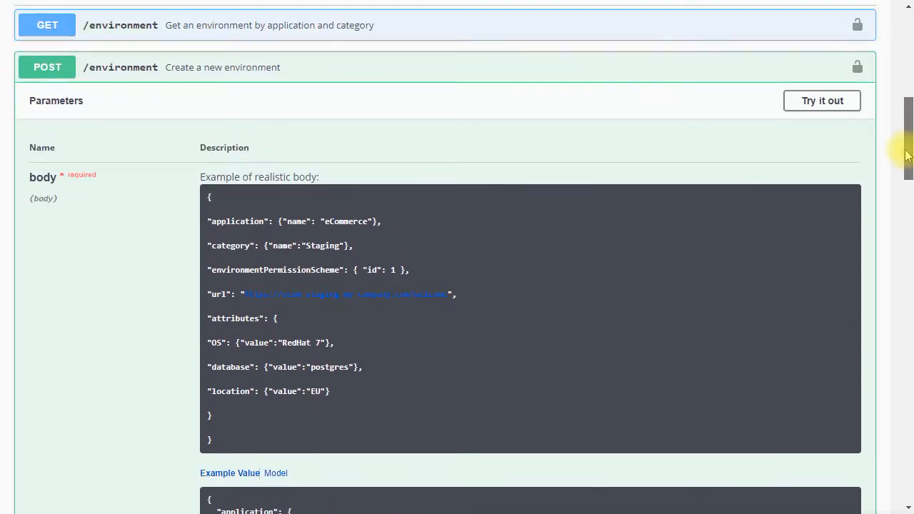
{"action": "left_click", "coordinate": [829, 104]}
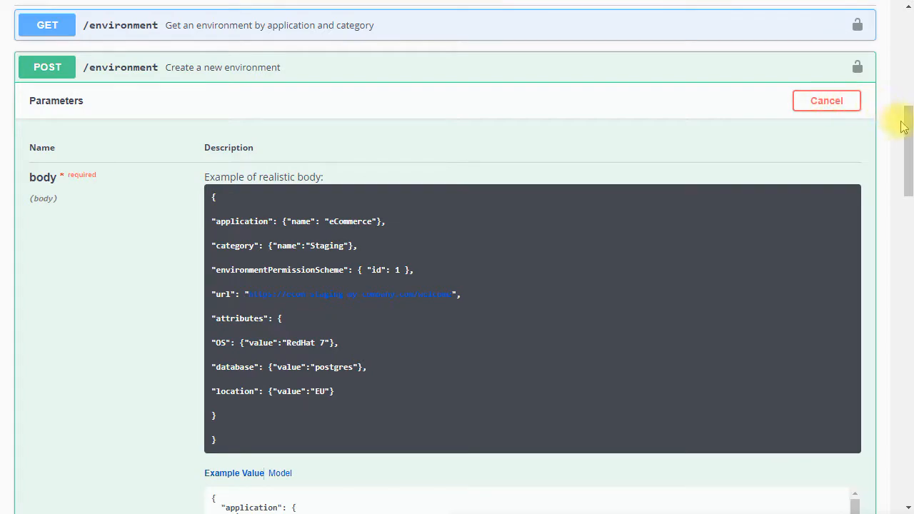
{"action": "left_click_drag", "start_coordinate": [905, 127], "coordinate": [908, 191]}
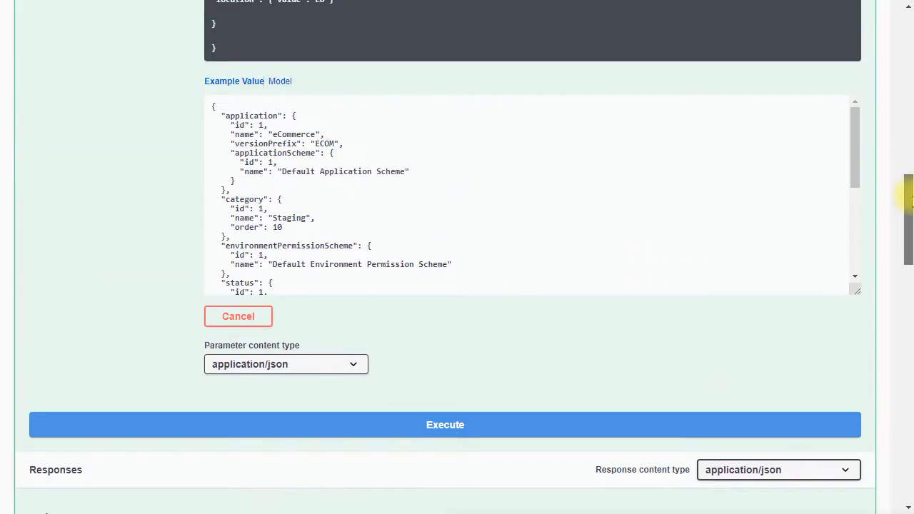
- Replace the example request body with the trimmed Dev2 environment JSON
{"action": "left_click", "coordinate": [452, 194]}
{"action": "key", "text": "ctrl+a"}
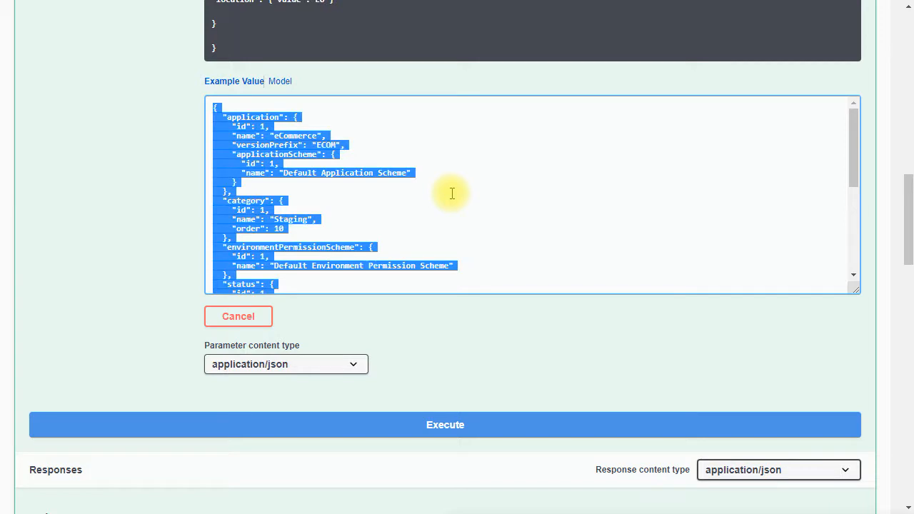
{"action": "key", "text": "ctrl+End"}
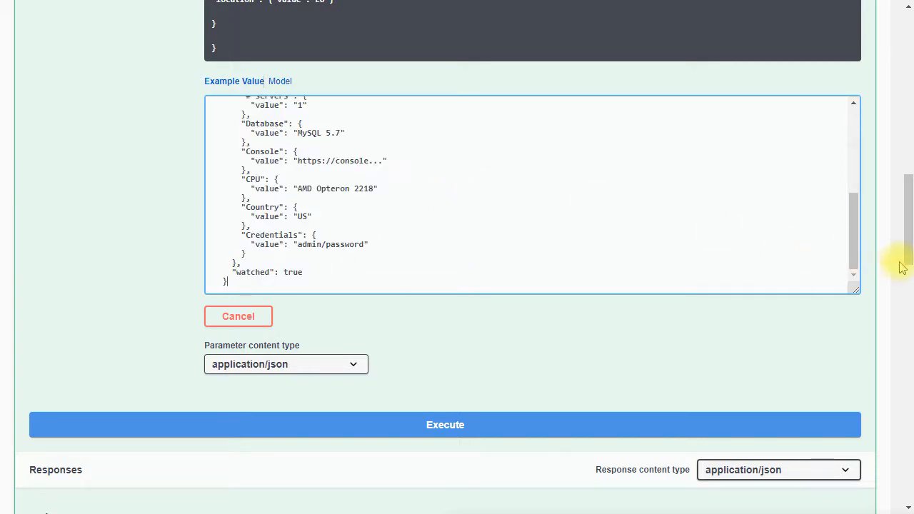
{"action": "left_click_drag", "start_coordinate": [852, 239], "coordinate": [846, 160]}
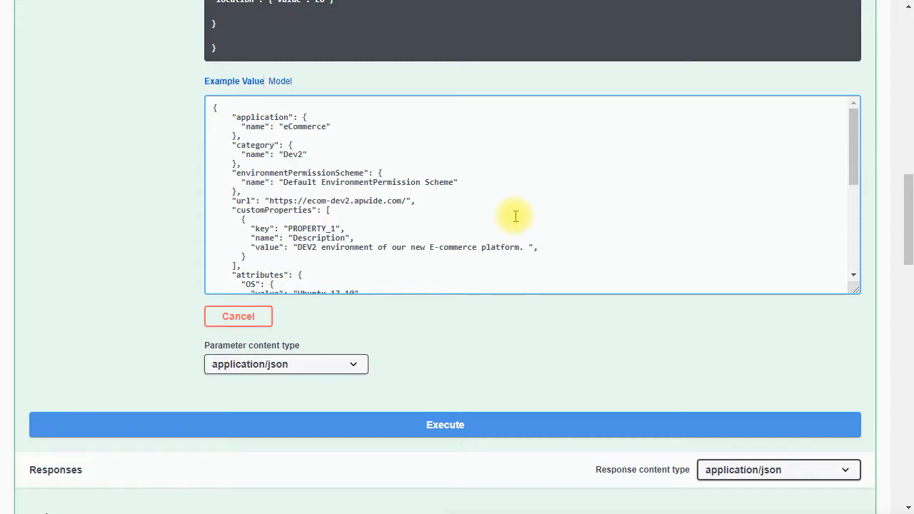
- Try executing the POST /environment request with the pasted Dev2 body
{"action": "left_click_drag", "start_coordinate": [298, 247], "coordinate": [408, 250]}
{"action": "left_click", "coordinate": [408, 250]}
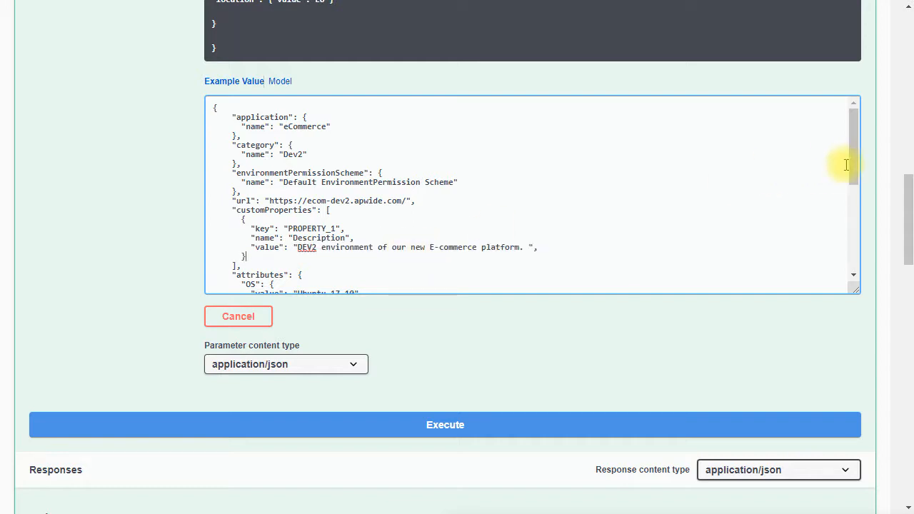
{"action": "mouse_move", "coordinate": [852, 164]}
{"action": "left_mouse_down"}
{"action": "mouse_move", "coordinate": [853, 270]}
{"action": "mouse_move", "coordinate": [851, 158]}
{"action": "left_mouse_up"}
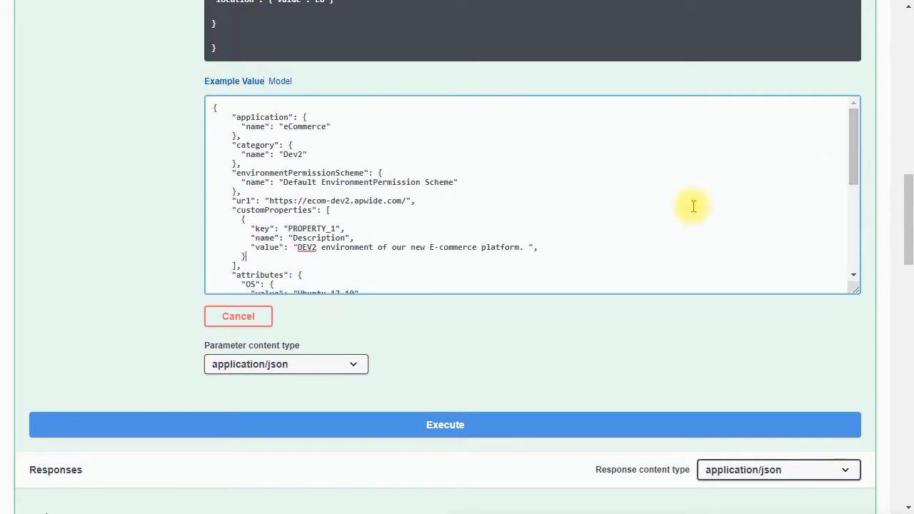
{"action": "left_click", "coordinate": [439, 430]}
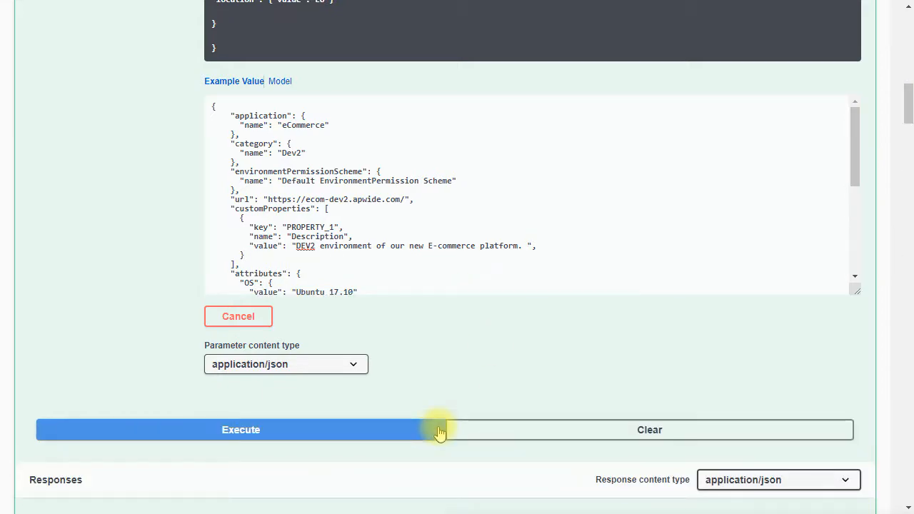
{"action": "mouse_move", "coordinate": [908, 120]}
{"action": "left_mouse_down"}
{"action": "mouse_move", "coordinate": [906, 175]}
{"action": "mouse_move", "coordinate": [906, 111]}
{"action": "mouse_move", "coordinate": [903, 118]}
{"action": "left_mouse_up"}
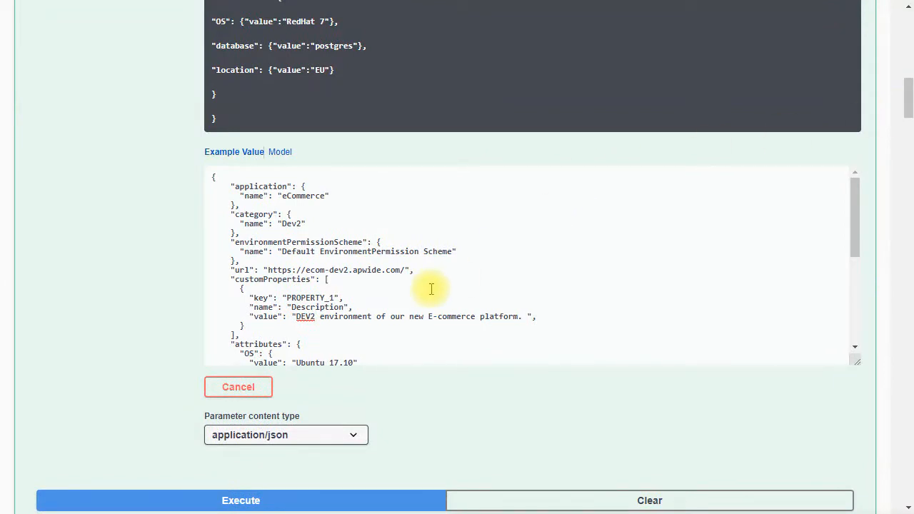
- Delete the trailing comma after the Description value in the request body and execute the request again
{"action": "left_click", "coordinate": [543, 317]}
{"action": "key", "text": "BackSpace"}
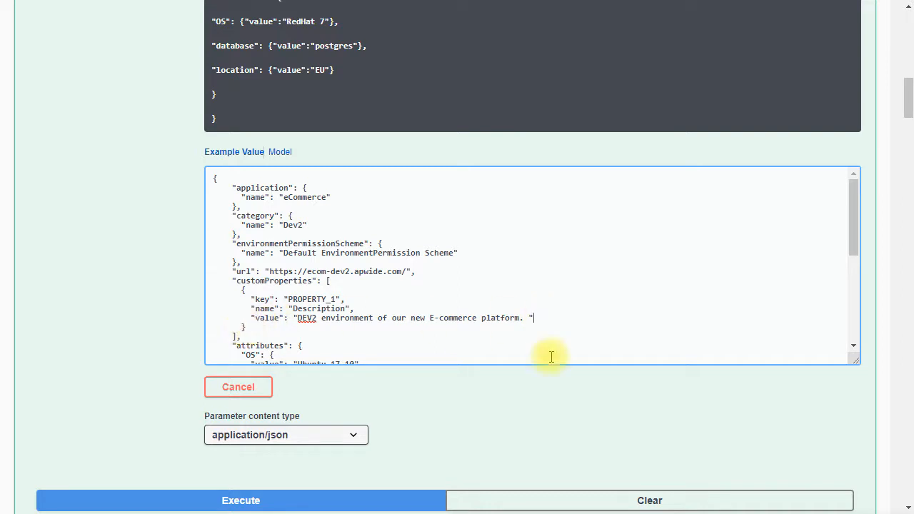
{"action": "left_click_drag", "start_coordinate": [850, 232], "coordinate": [843, 342]}
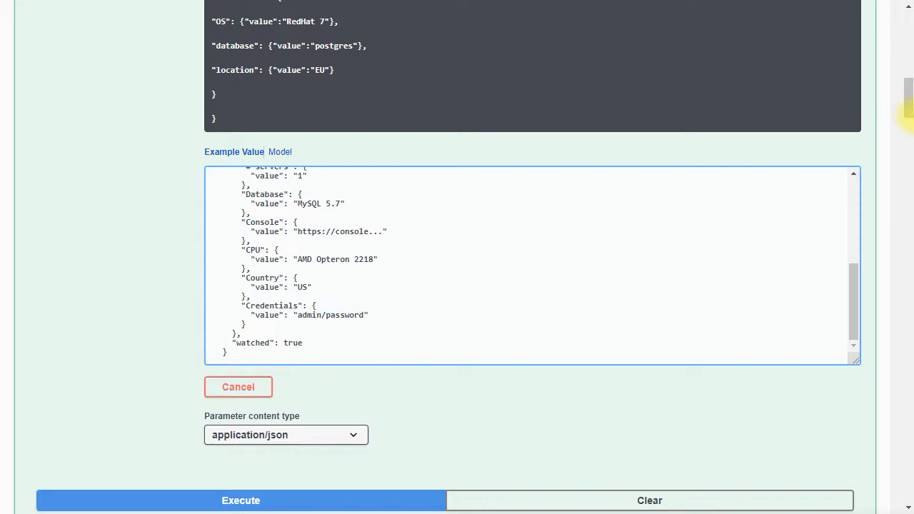
{"action": "left_click_drag", "start_coordinate": [907, 114], "coordinate": [904, 133]}
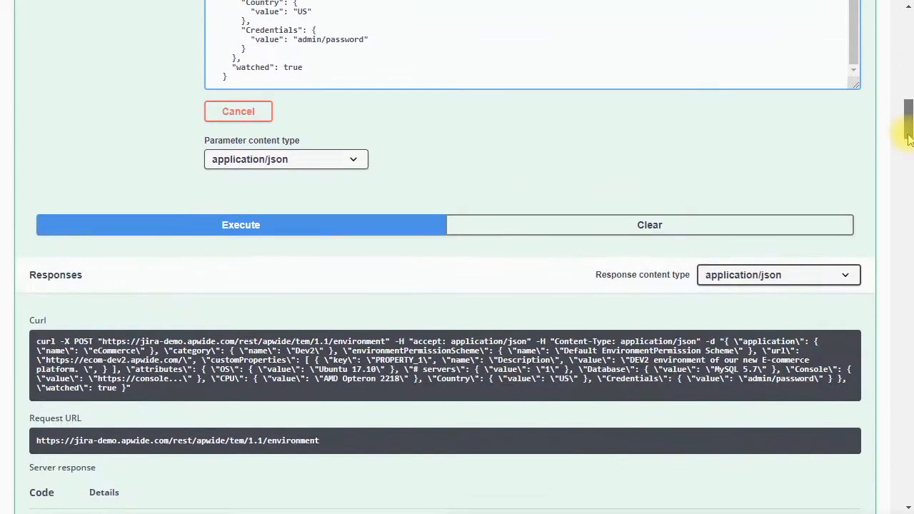
{"action": "left_click", "coordinate": [384, 225]}
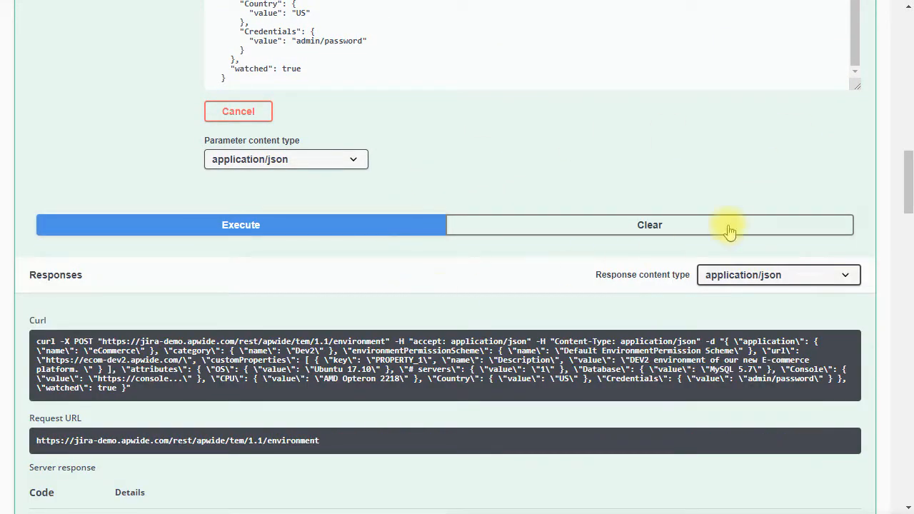
{"action": "left_click_drag", "start_coordinate": [904, 164], "coordinate": [906, 204]}
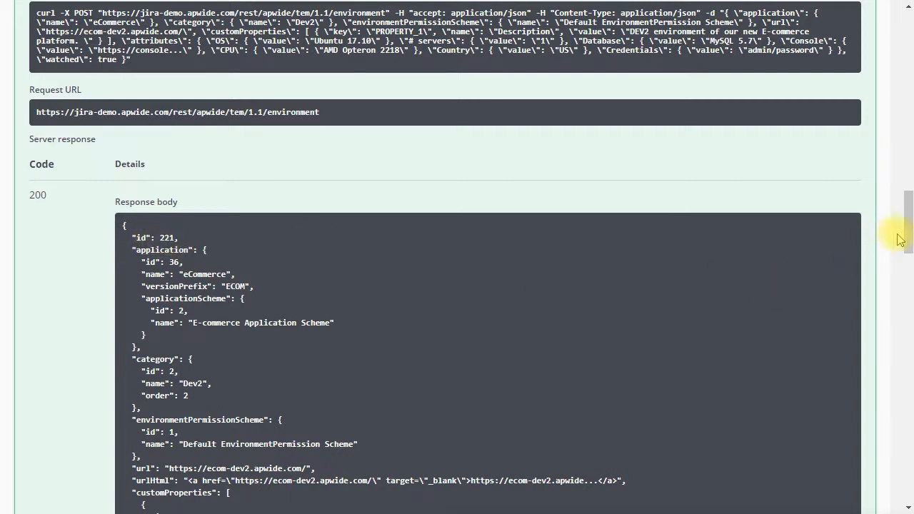
{"action": "left_click_drag", "start_coordinate": [907, 228], "coordinate": [908, 36]}
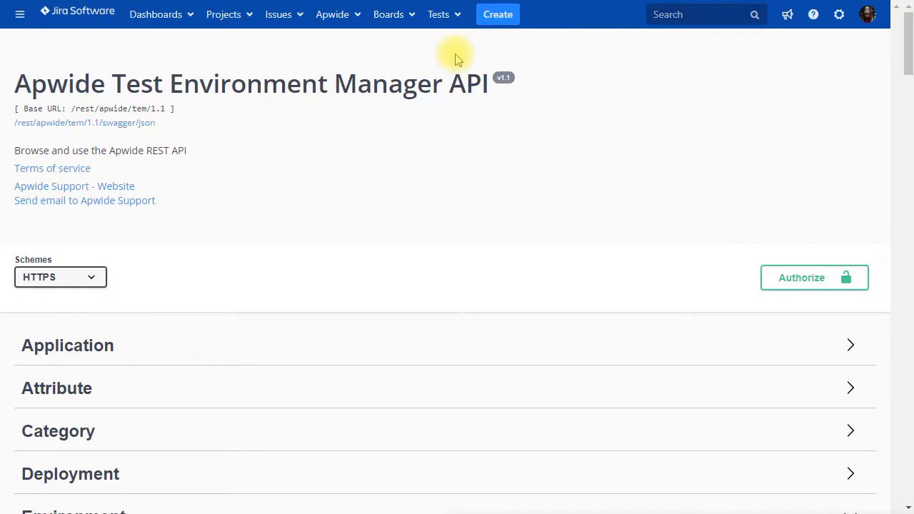
- Open the Apwide Environments list and expand the full attribute lists of the Dev2 and Dev1 environments
{"action": "left_click", "coordinate": [340, 23]}
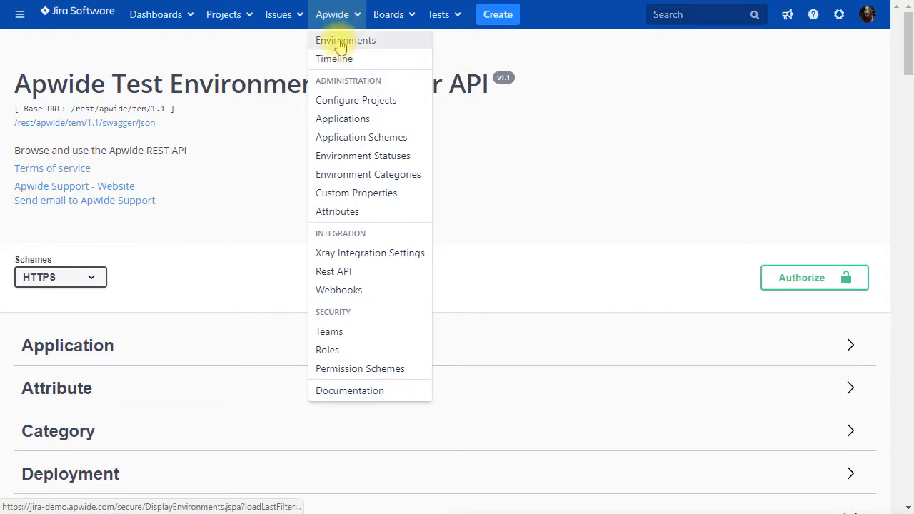
{"action": "left_click", "coordinate": [340, 41]}
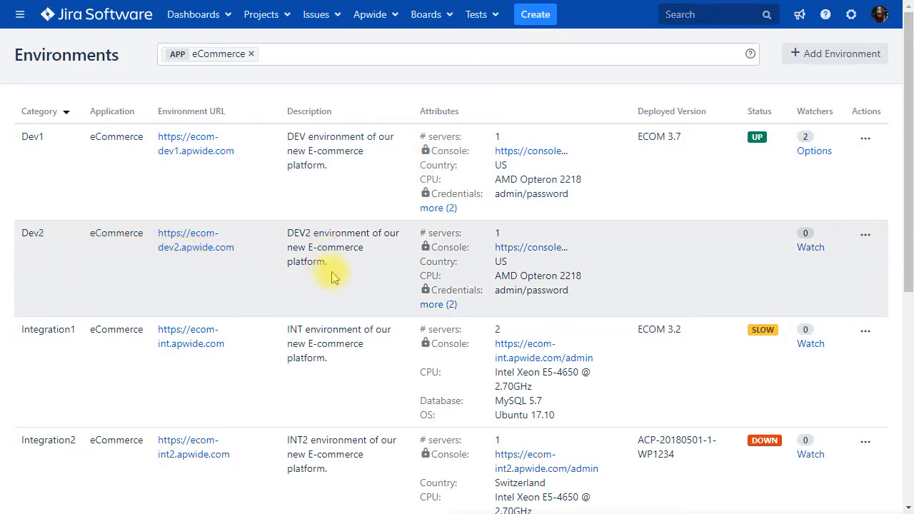
{"action": "left_click", "coordinate": [432, 305]}
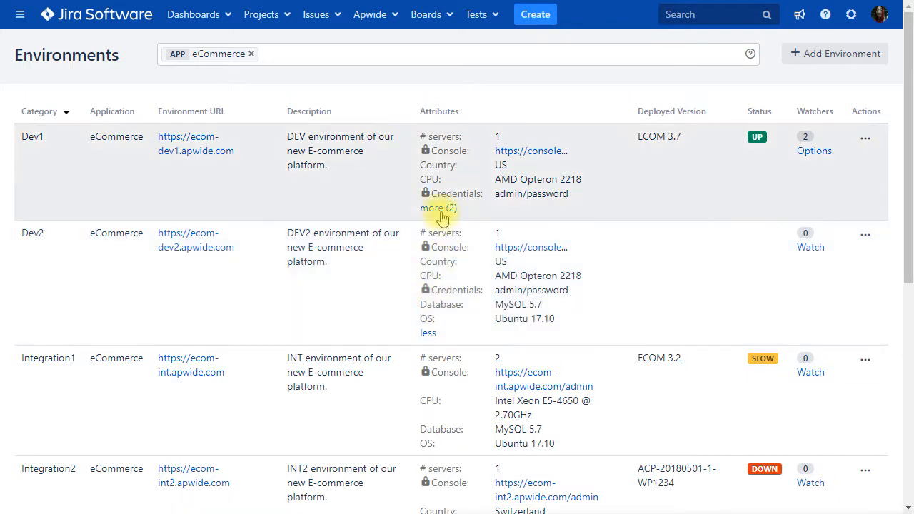
{"action": "left_click", "coordinate": [438, 208]}
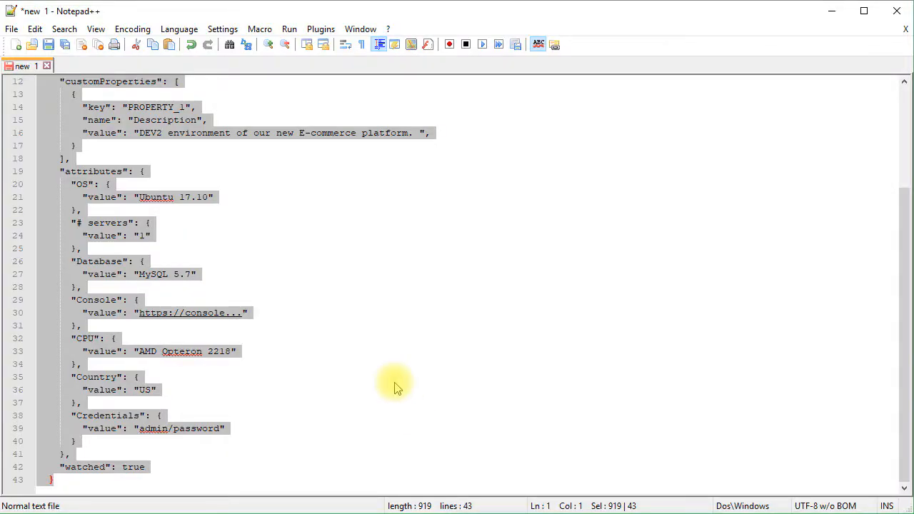
- In the JSON document, change Dev2 to Dev3 in the category name, URL and description value
{"action": "left_click_drag", "start_coordinate": [905, 238], "coordinate": [904, 85]}
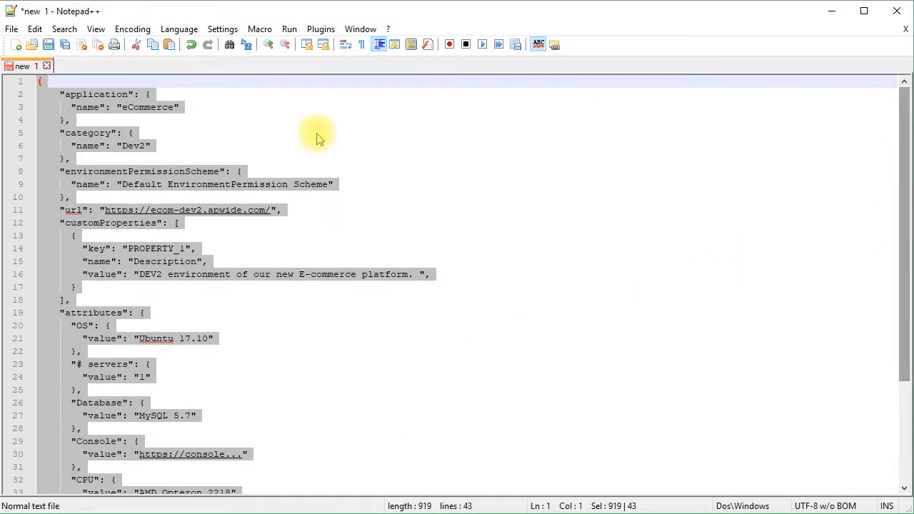
{"action": "left_click", "coordinate": [151, 145]}
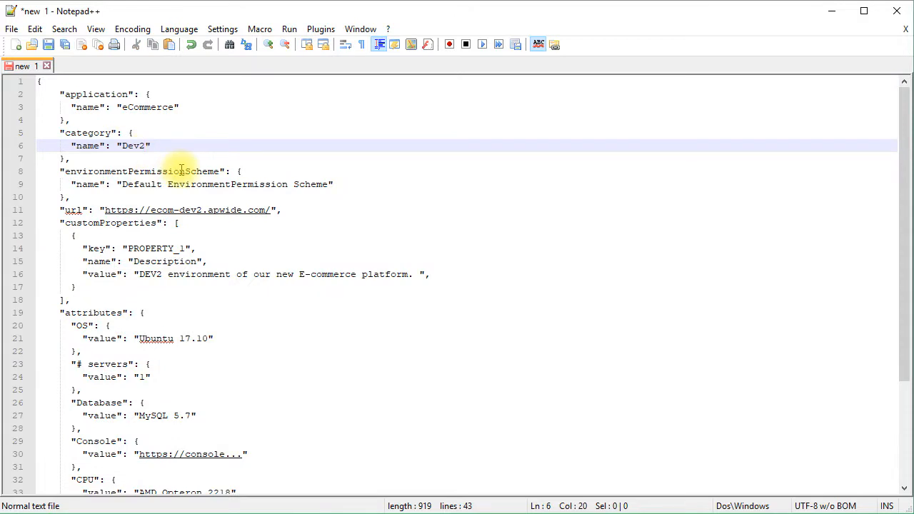
{"action": "left_click", "coordinate": [292, 210]}
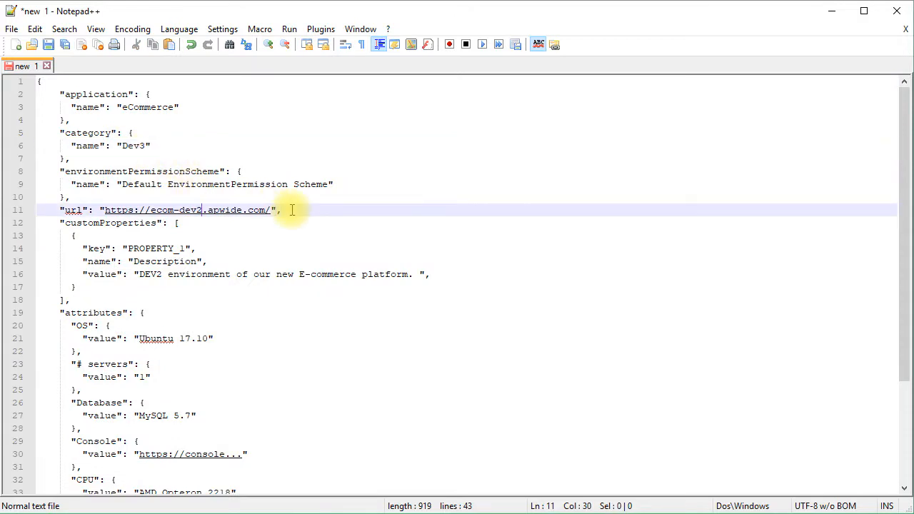
{"action": "left_click", "coordinate": [164, 274]}
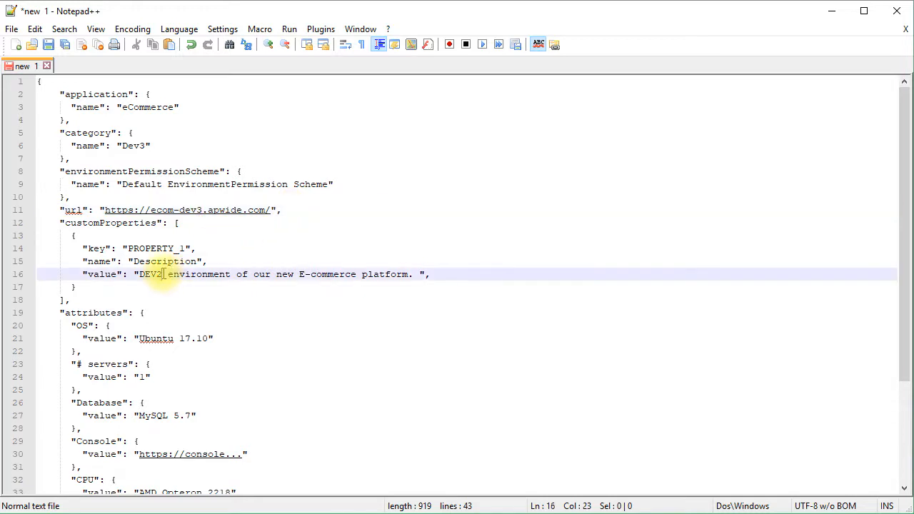
{"action": "key", "text": "BackSpace"}
{"action": "type", "text": "3"}
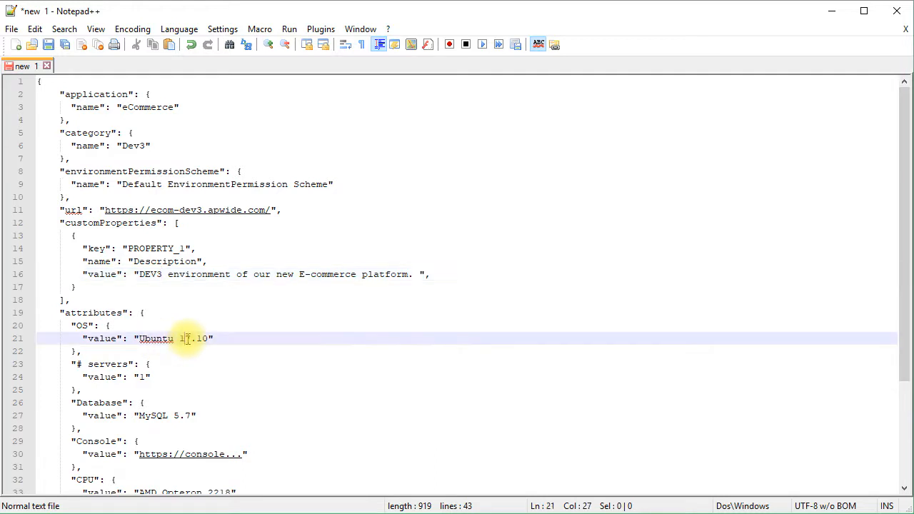
- Set the OS attribute value to Ubuntu 18.00 and copy the whole JSON document
{"action": "left_click_drag", "start_coordinate": [187, 339], "coordinate": [204, 340]}
{"action": "type", "text": "8"}
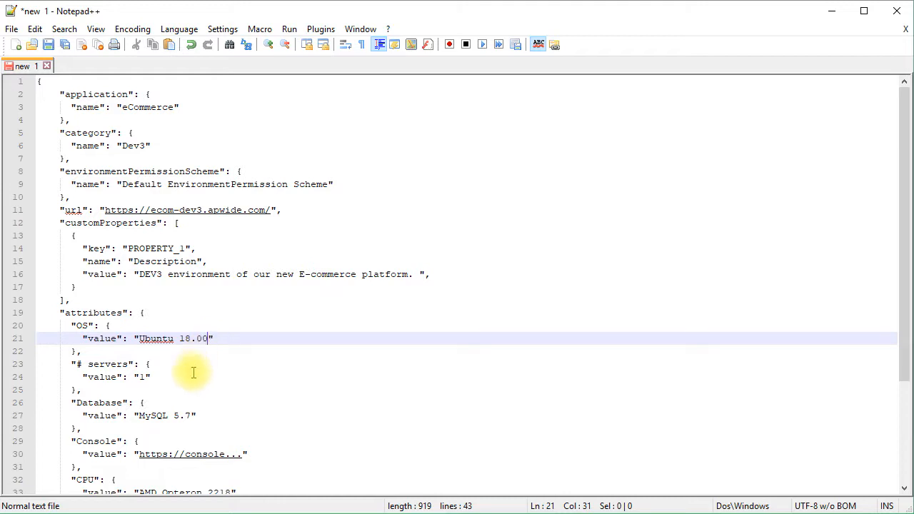
{"action": "left_click_drag", "start_coordinate": [898, 295], "coordinate": [897, 427]}
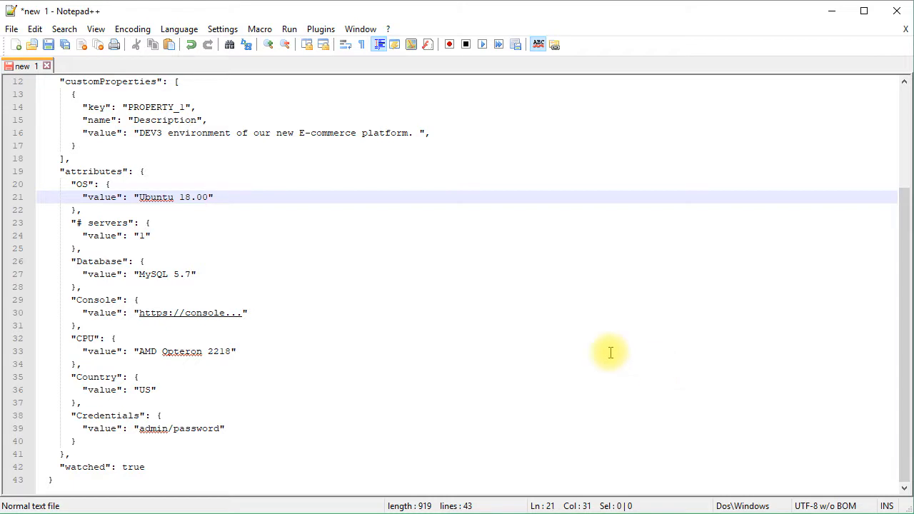
{"action": "left_click", "coordinate": [355, 288]}
{"action": "key", "text": "ctrl+a"}
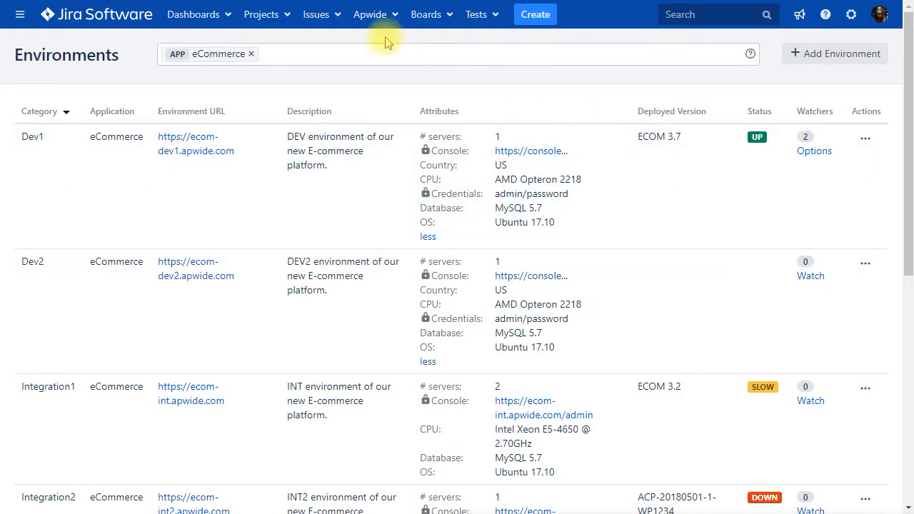
- Open the Apwide REST API docs and expand POST /environment Create a new environment
{"action": "left_click", "coordinate": [357, 25]}
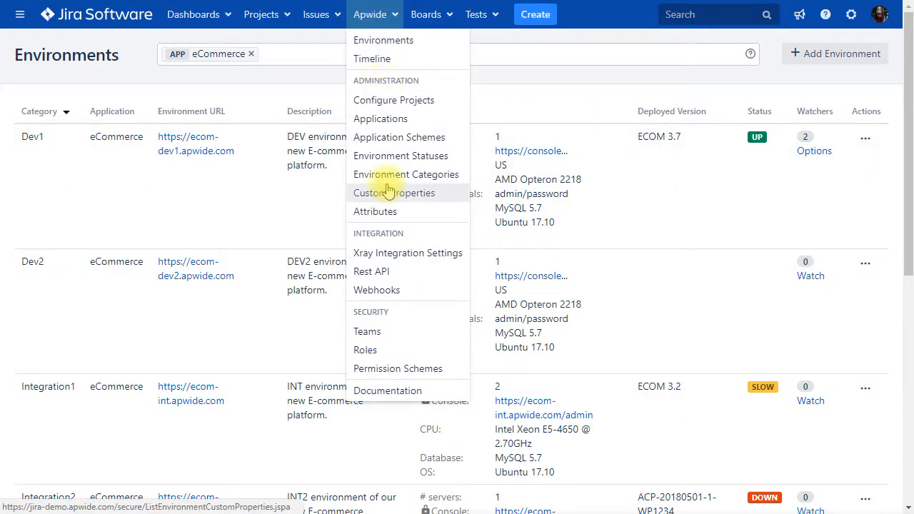
{"action": "left_click", "coordinate": [388, 273]}
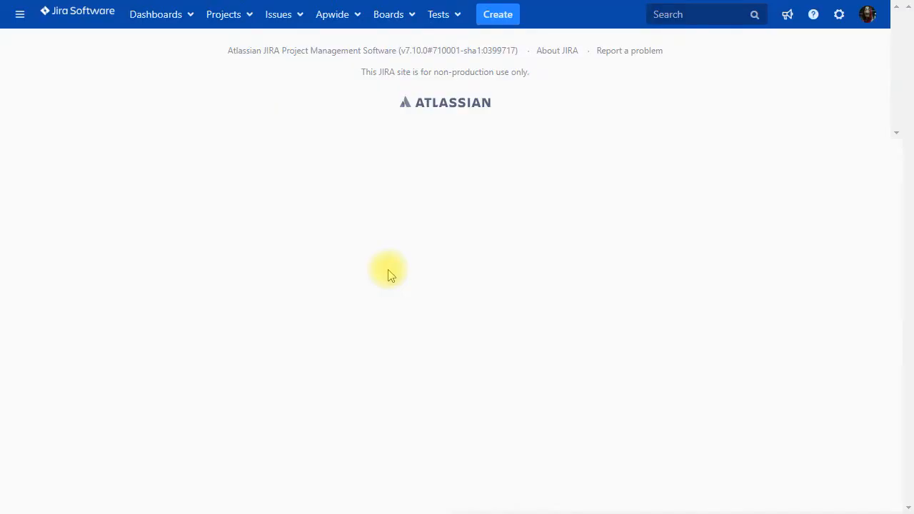
{"action": "left_click", "coordinate": [90, 278]}
{"action": "left_click", "coordinate": [45, 308]}
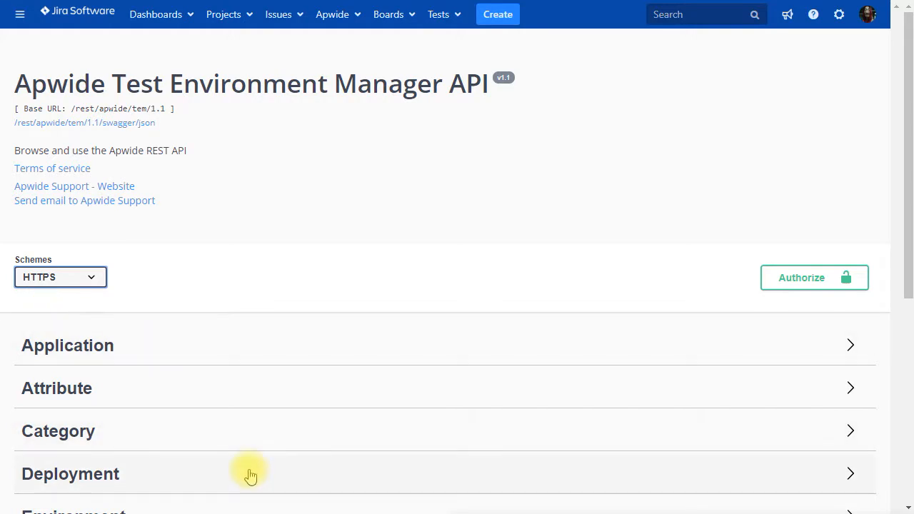
{"action": "scroll", "coordinate": [250, 475], "scroll_direction": "down", "scroll_amount": 3}
{"action": "left_click", "coordinate": [127, 311]}
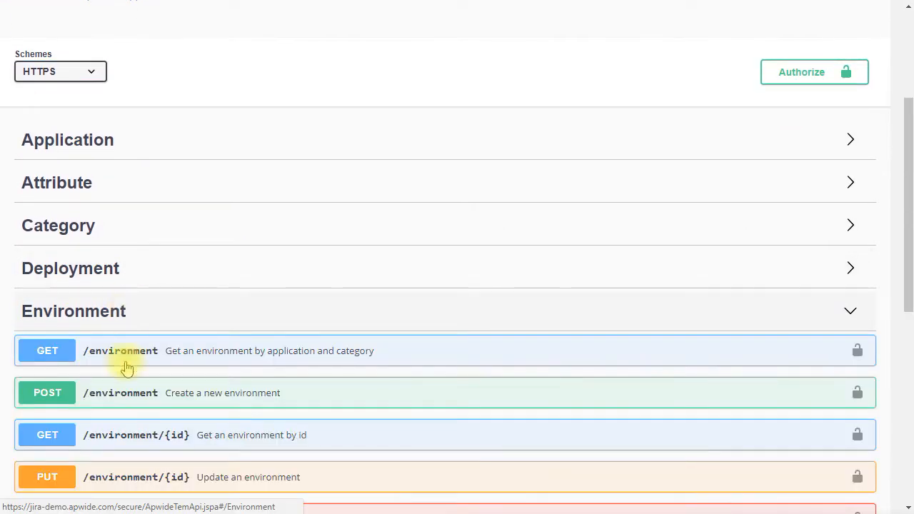
{"action": "left_click", "coordinate": [128, 394]}
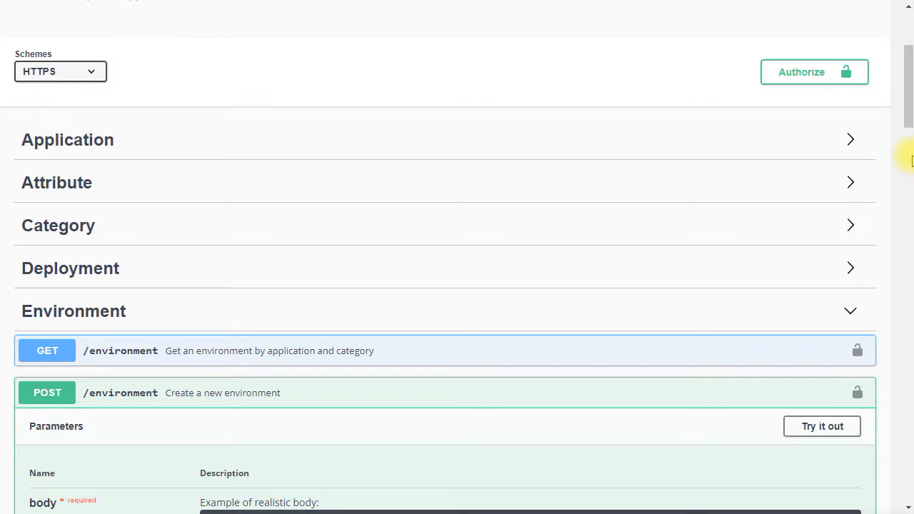
- Enable Try it out and replace the example request body with the copied Dev3 environment JSON
{"action": "left_click_drag", "start_coordinate": [909, 119], "coordinate": [907, 147]}
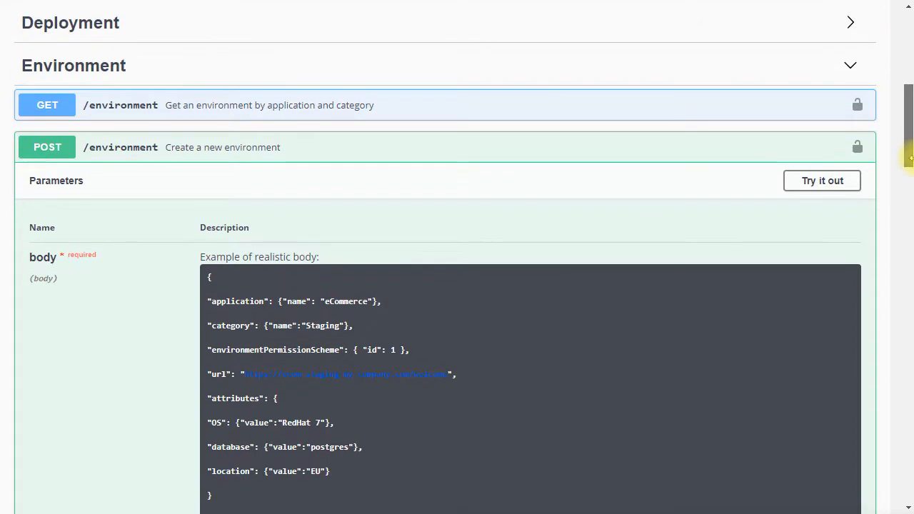
{"action": "left_click", "coordinate": [854, 183]}
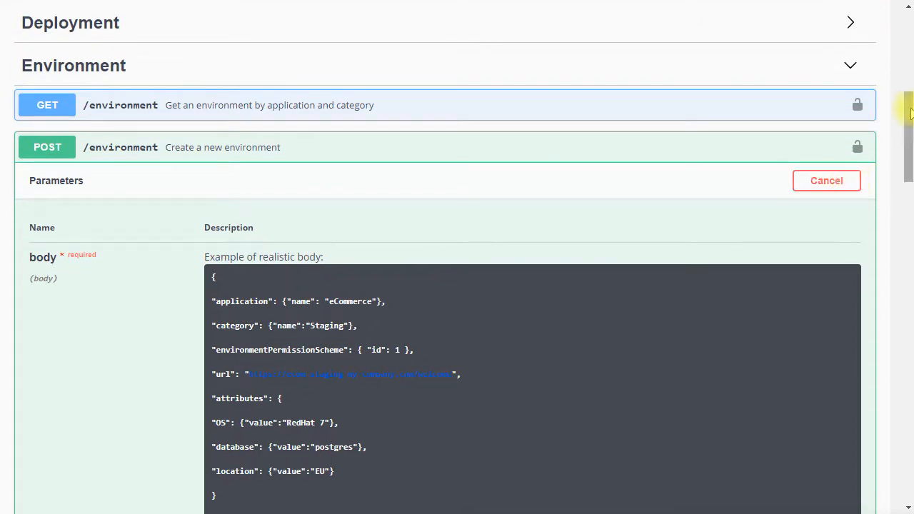
{"action": "scroll", "coordinate": [828, 186], "scroll_direction": "down", "scroll_amount": 6}
{"action": "left_click", "coordinate": [527, 210]}
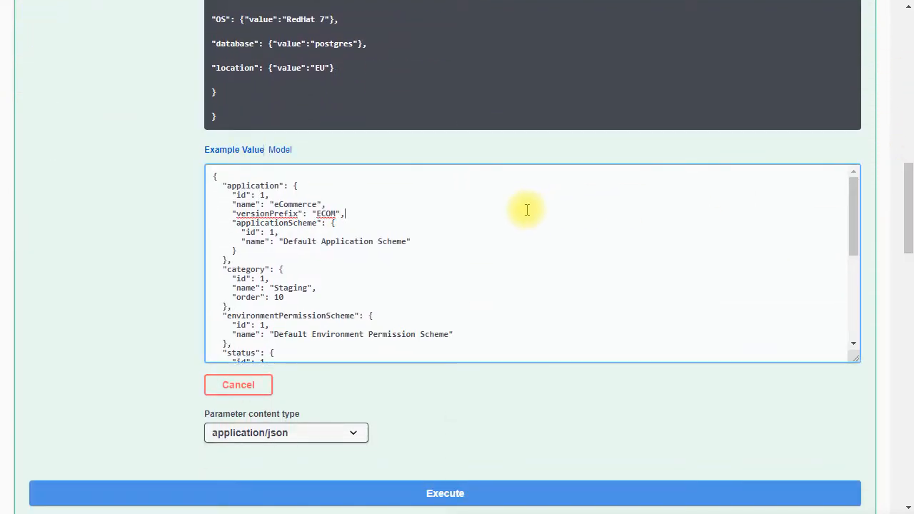
{"action": "key", "text": "ctrl+a"}
{"action": "key", "text": "ctrl+v"}
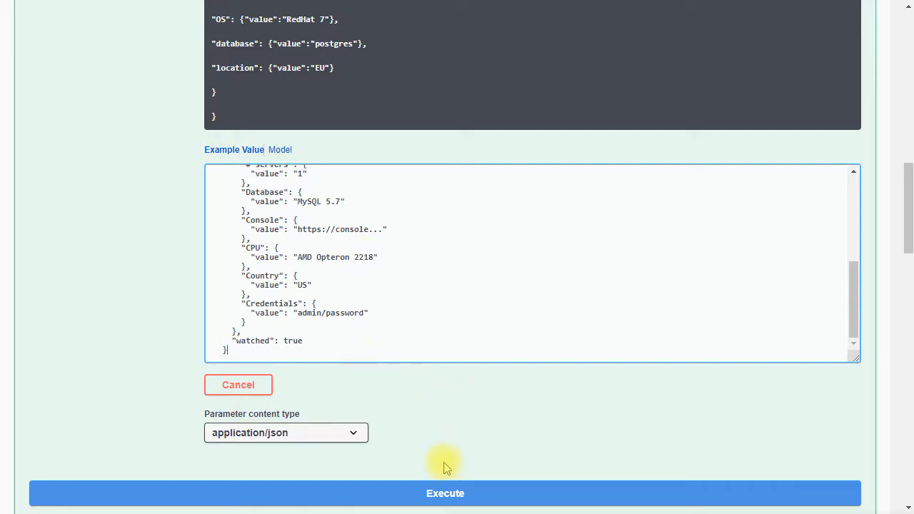
- Try executing the create-environment request and examine the server response
{"action": "left_click", "coordinate": [445, 492]}
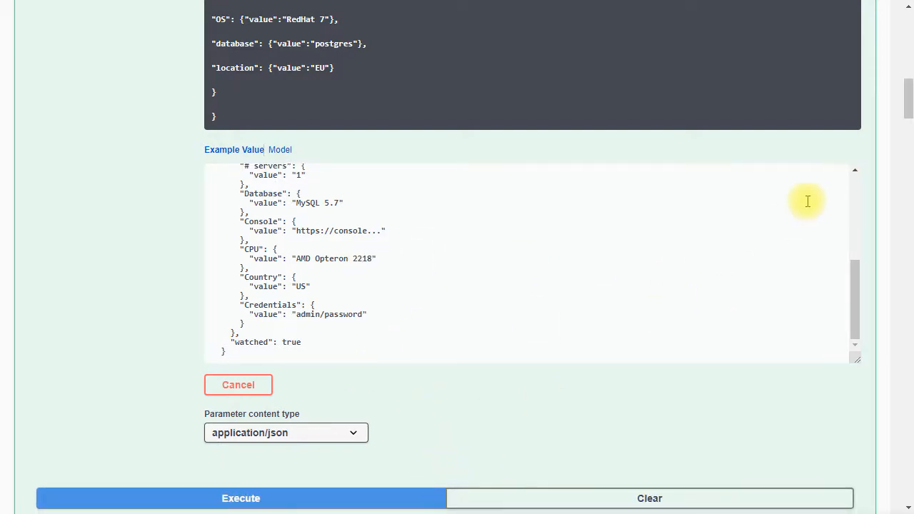
{"action": "left_click_drag", "start_coordinate": [908, 104], "coordinate": [910, 180]}
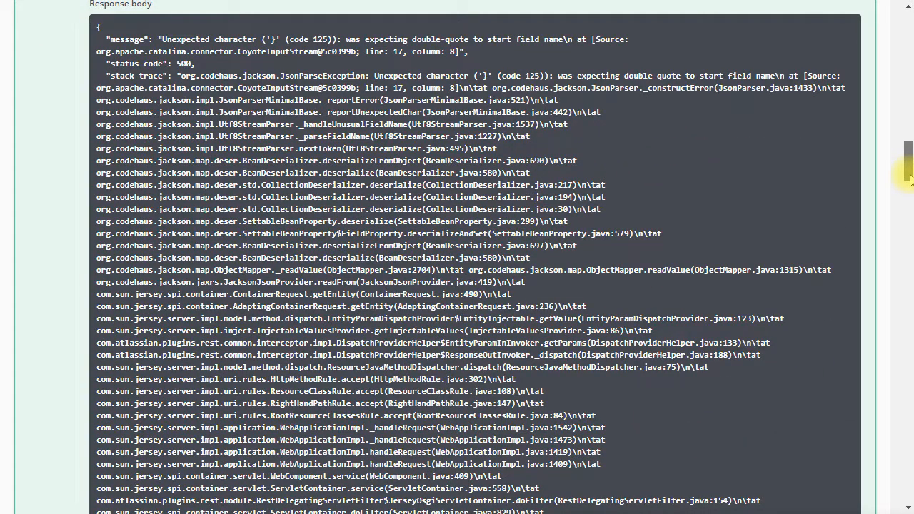
{"action": "left_click_drag", "start_coordinate": [910, 180], "coordinate": [909, 116]}
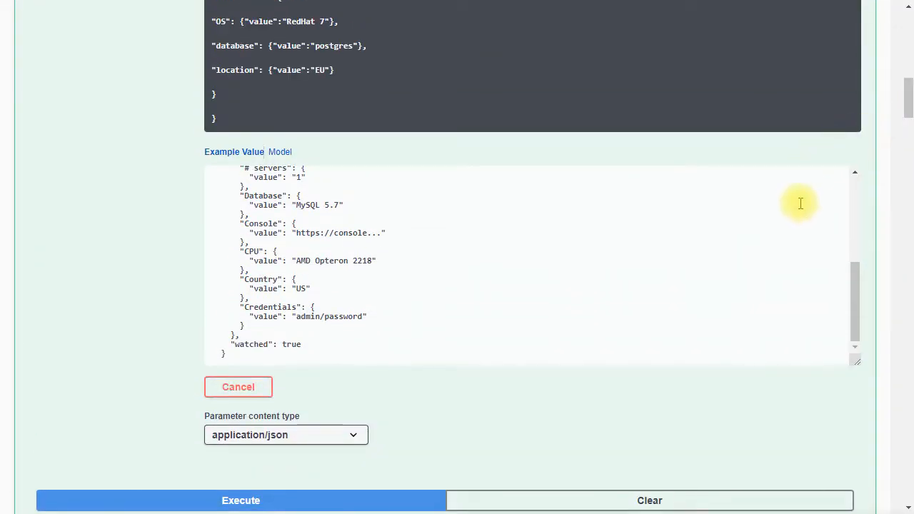
- Remove the trailing comma after the Description value in the request body
{"action": "left_click_drag", "start_coordinate": [851, 281], "coordinate": [854, 213]}
{"action": "left_click", "coordinate": [547, 268]}
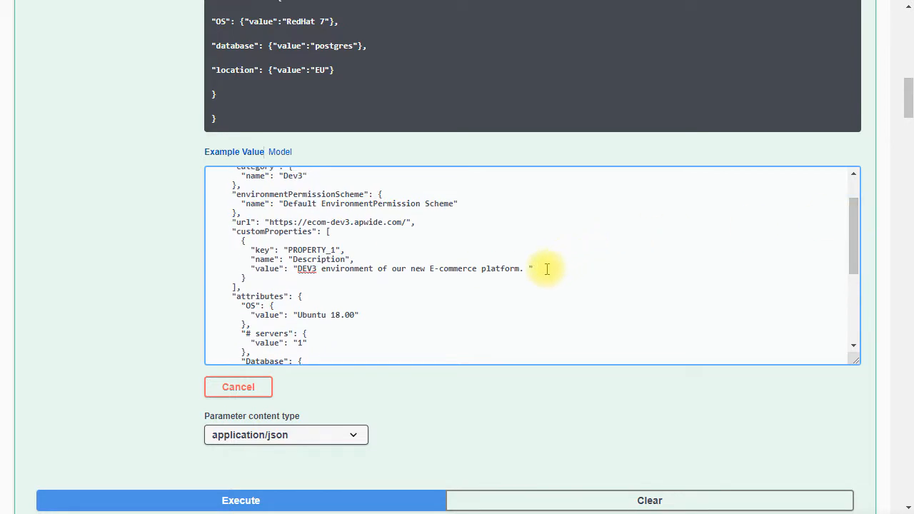
- Execute the create-environment request with the corrected Dev3 request body
{"action": "left_click", "coordinate": [355, 499]}
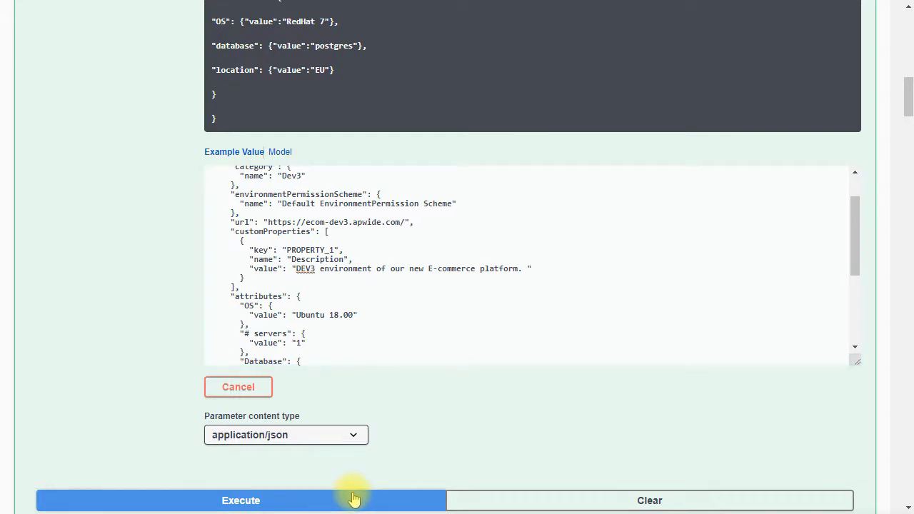
{"action": "left_click_drag", "start_coordinate": [911, 157], "coordinate": [906, 42]}
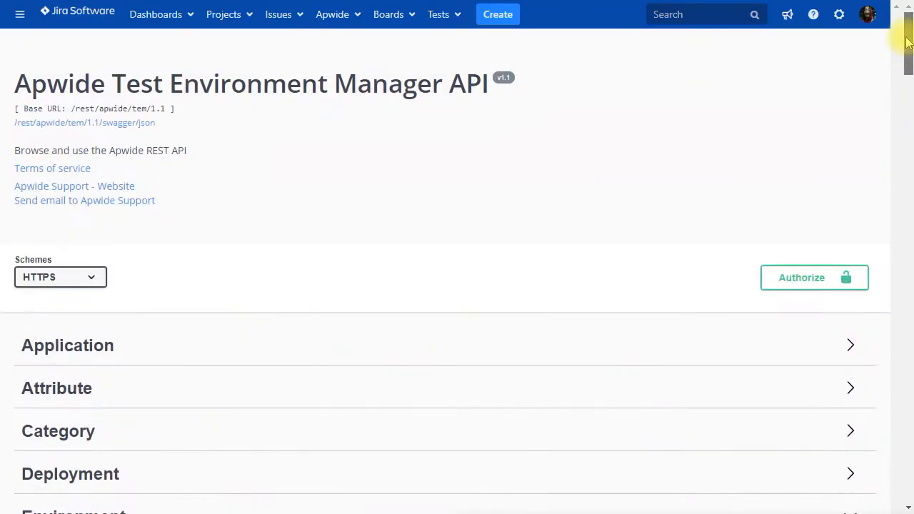
- Open the eCommerce Environments list and expand the extra attributes of the Dev3 and Dev2 environments
{"action": "left_click", "coordinate": [343, 22]}
{"action": "left_click", "coordinate": [350, 40]}
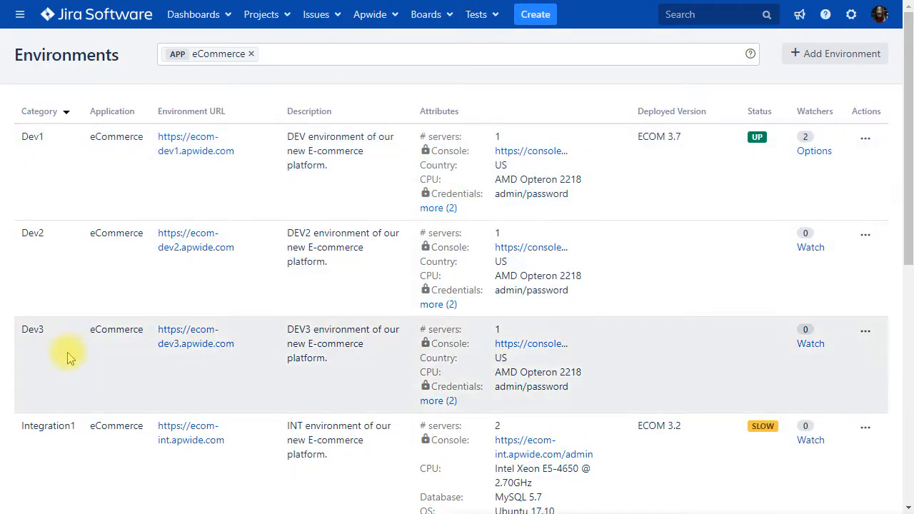
{"action": "left_click", "coordinate": [437, 401]}
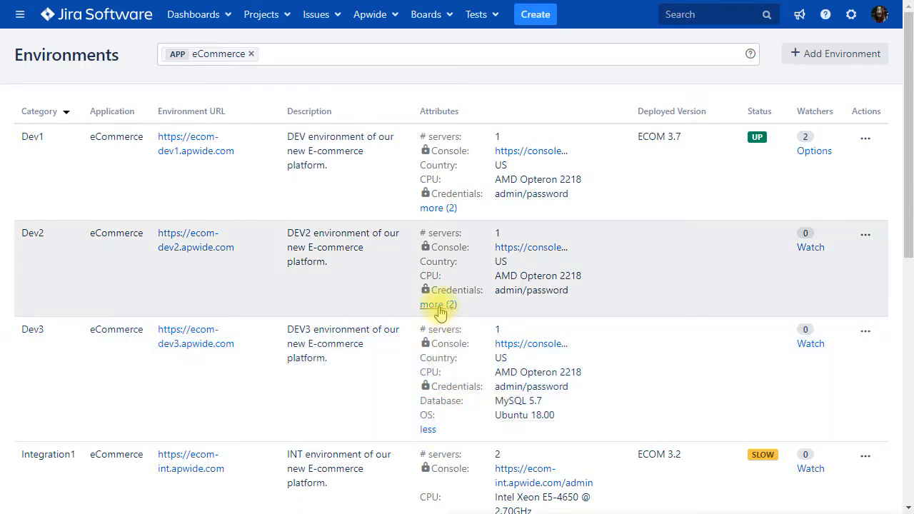
{"action": "left_click", "coordinate": [439, 305]}
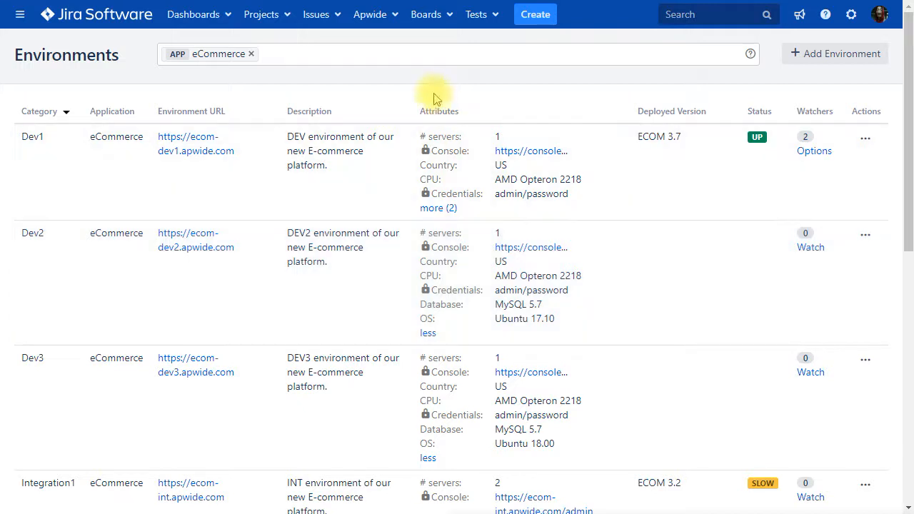
- Return to the Apwide REST API documentation and expand the Environment section
{"action": "left_click", "coordinate": [369, 17]}
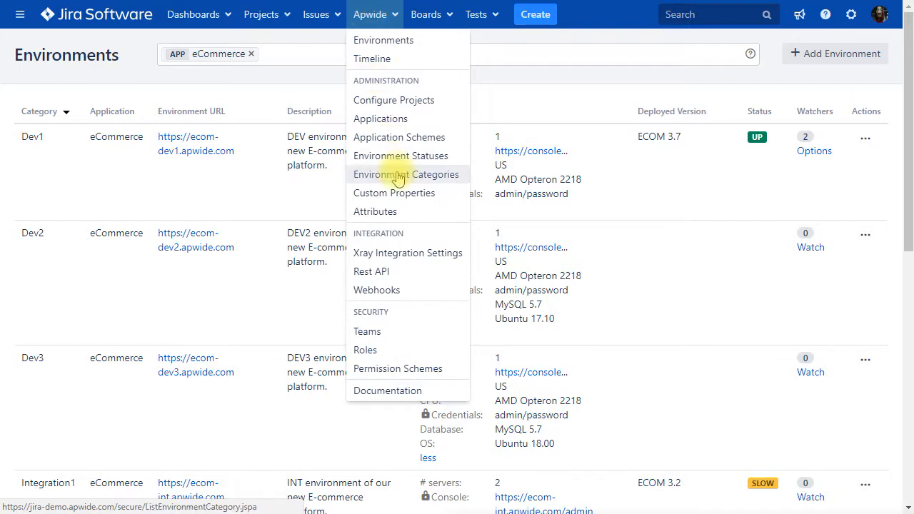
{"action": "left_click", "coordinate": [394, 271]}
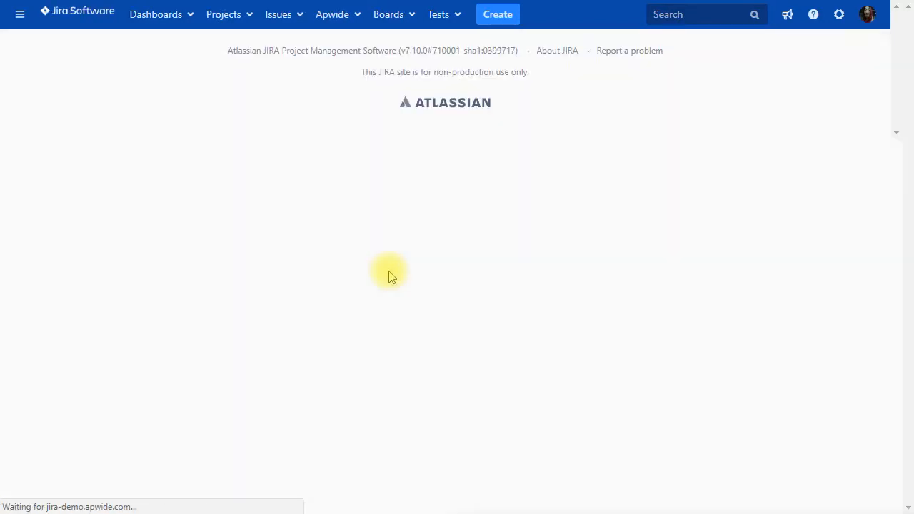
{"action": "left_click", "coordinate": [72, 279]}
{"action": "left_click", "coordinate": [69, 308]}
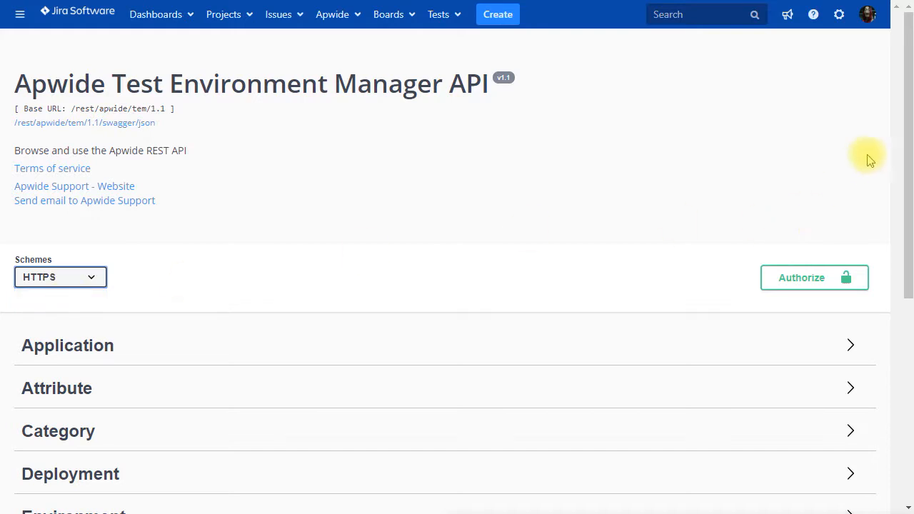
{"action": "left_click_drag", "start_coordinate": [907, 214], "coordinate": [905, 303]}
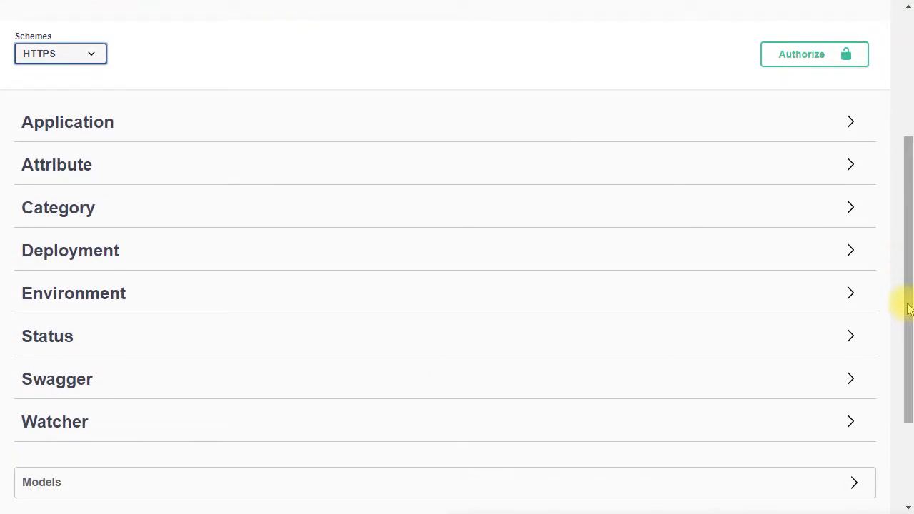
{"action": "left_click", "coordinate": [244, 302]}
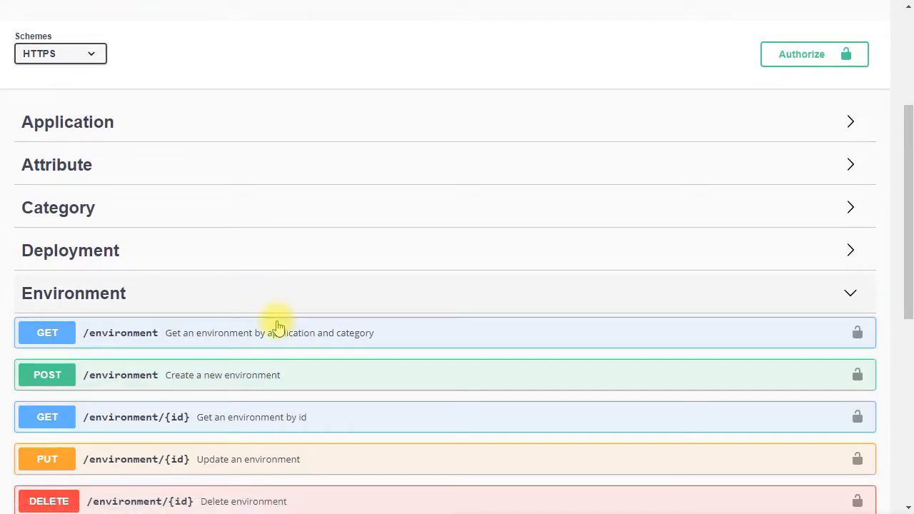
- Expand GET /environments/search and run the search with limit 0 and offset 0
{"action": "left_click_drag", "start_coordinate": [908, 252], "coordinate": [906, 357]}
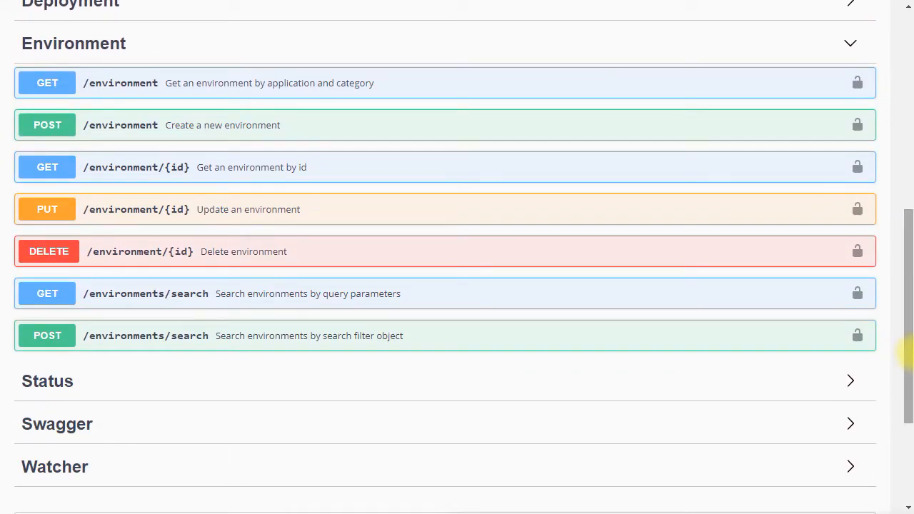
{"action": "left_click", "coordinate": [275, 296]}
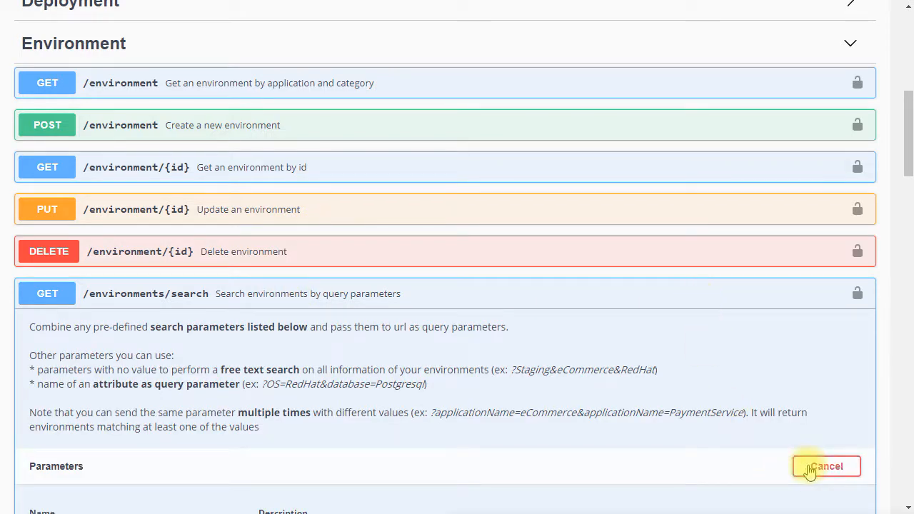
{"action": "left_click_drag", "start_coordinate": [905, 178], "coordinate": [905, 316]}
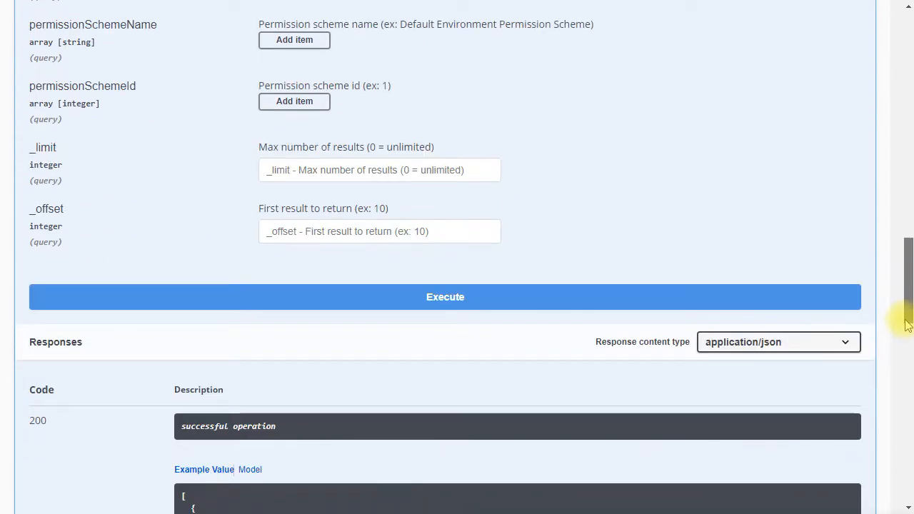
{"action": "left_click", "coordinate": [477, 307]}
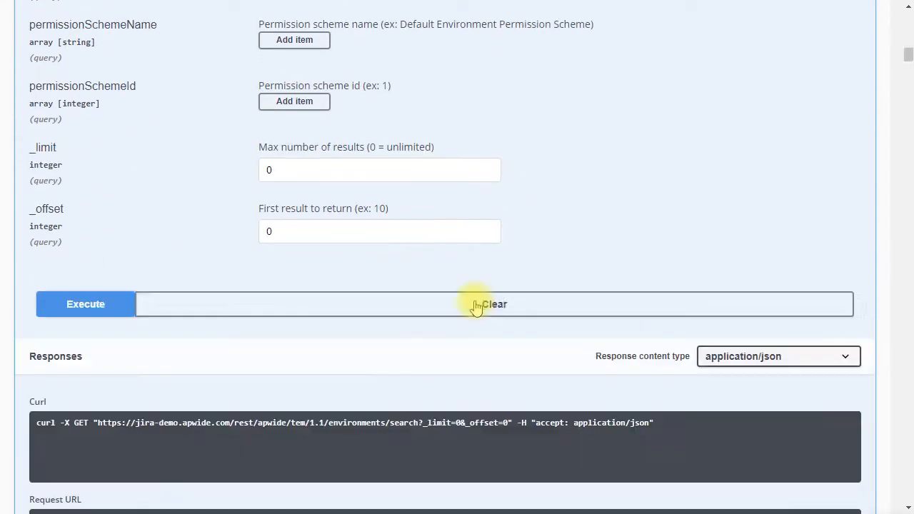
- Expand the POST /environment Create a new environment operation again
{"action": "left_click_drag", "start_coordinate": [909, 56], "coordinate": [909, 28]}
{"action": "left_click", "coordinate": [225, 179]}
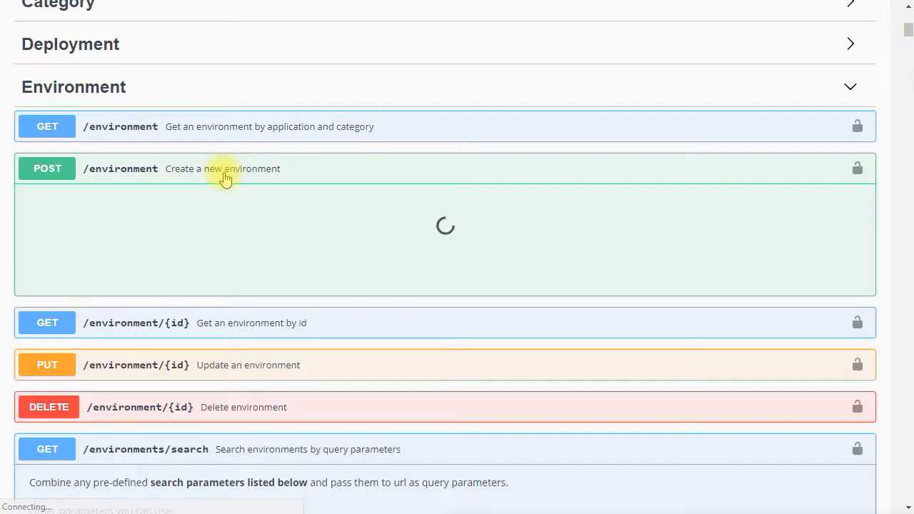